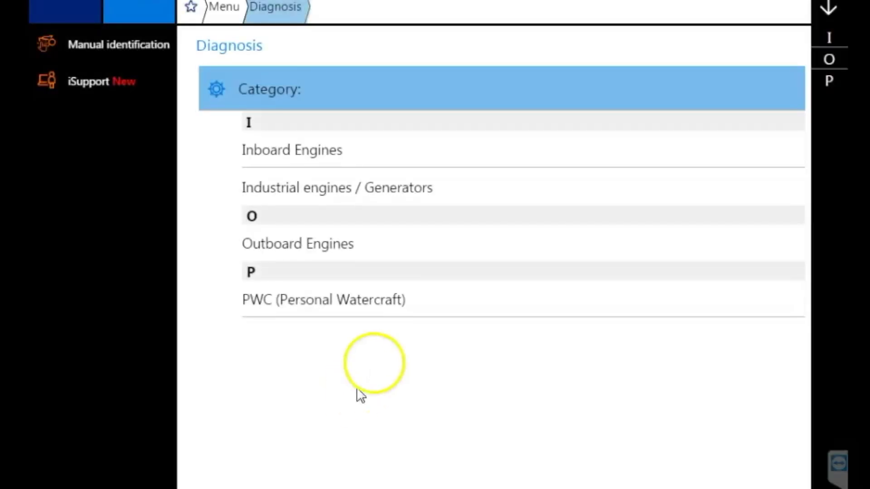
Step: Select the Inboard Engines vehicle category
key(p)
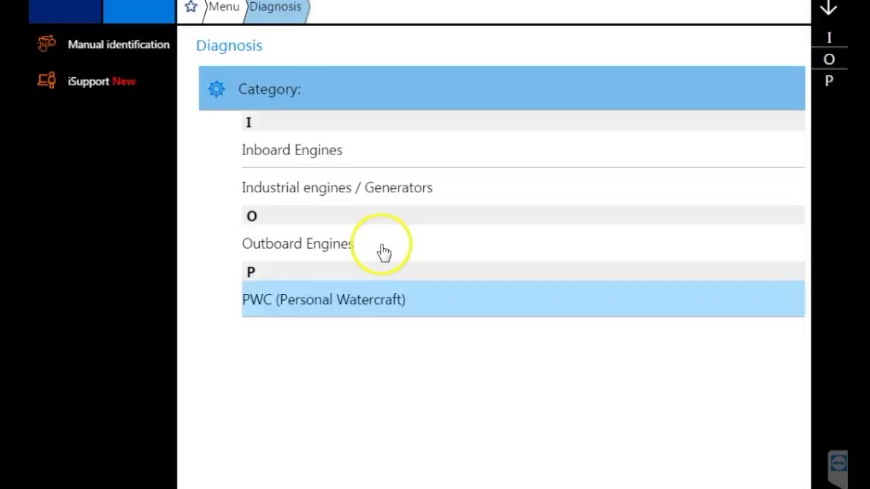
click(383, 253)
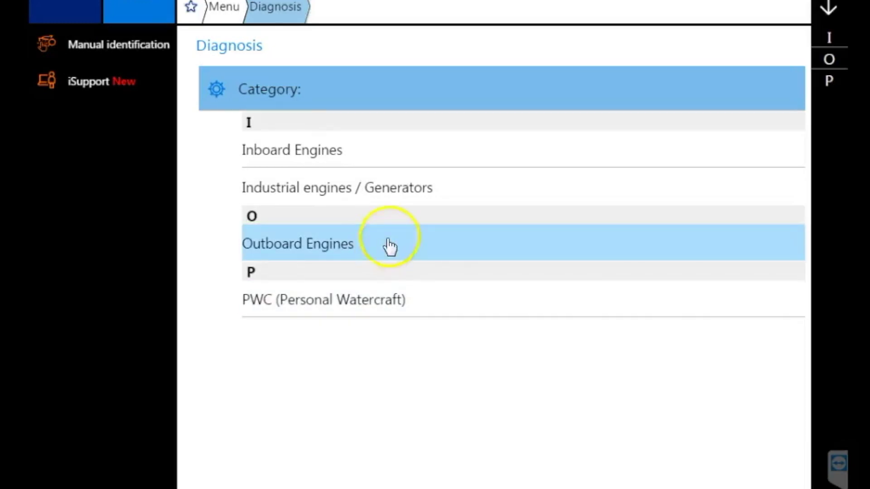
click(429, 185)
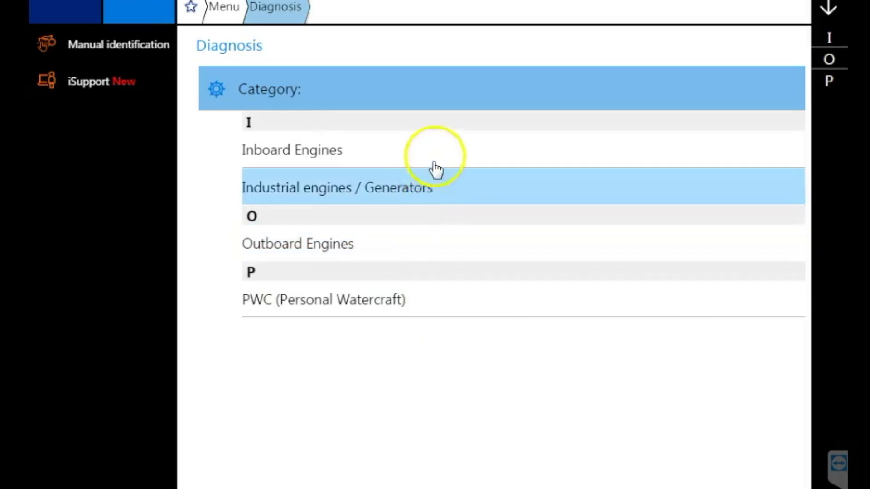
click(438, 157)
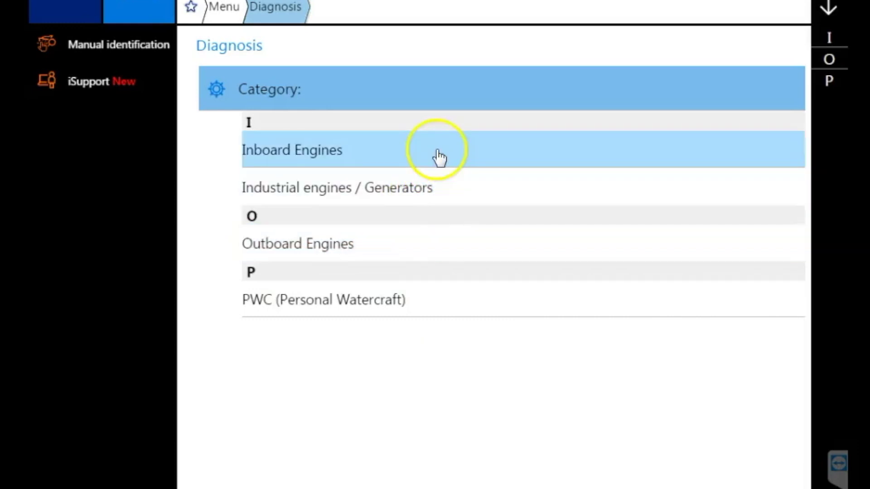
click(438, 157)
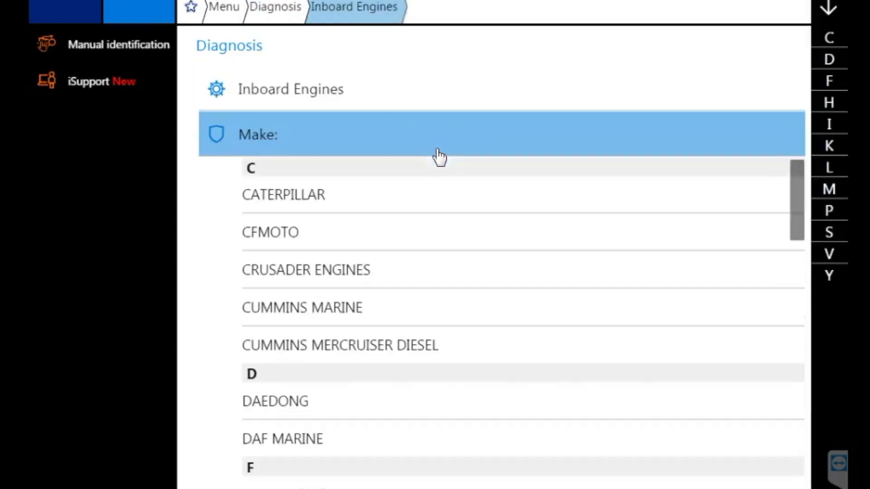
Step: Pick SEA-DOO (BRP) 230 Challenger, 1494 i.e. engine, Rotax 4-TEC 1503 (2X) vehicle code
click(830, 234)
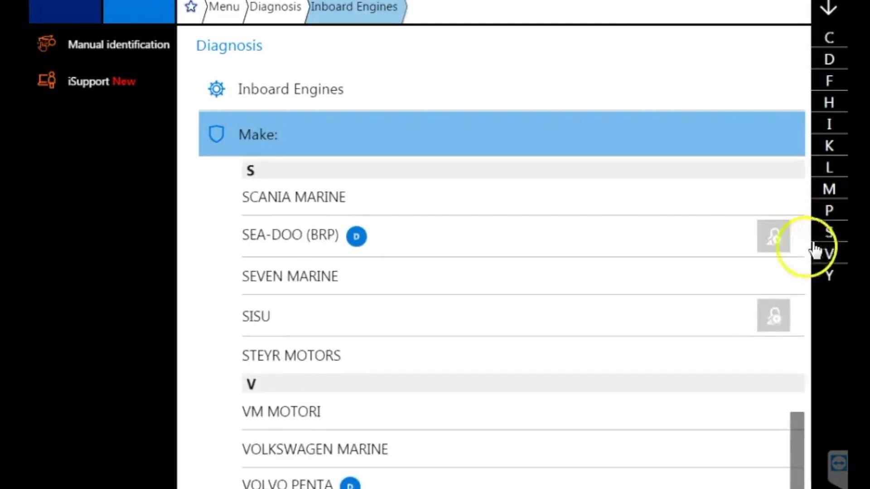
click(518, 240)
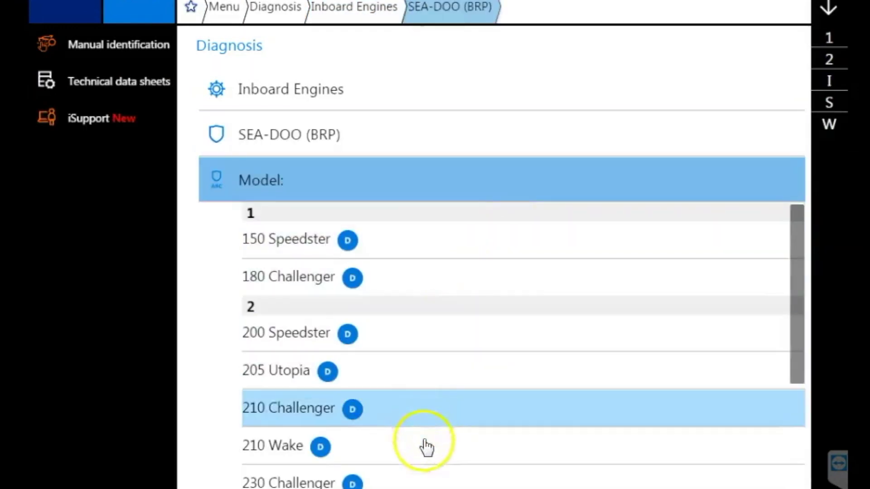
click(423, 481)
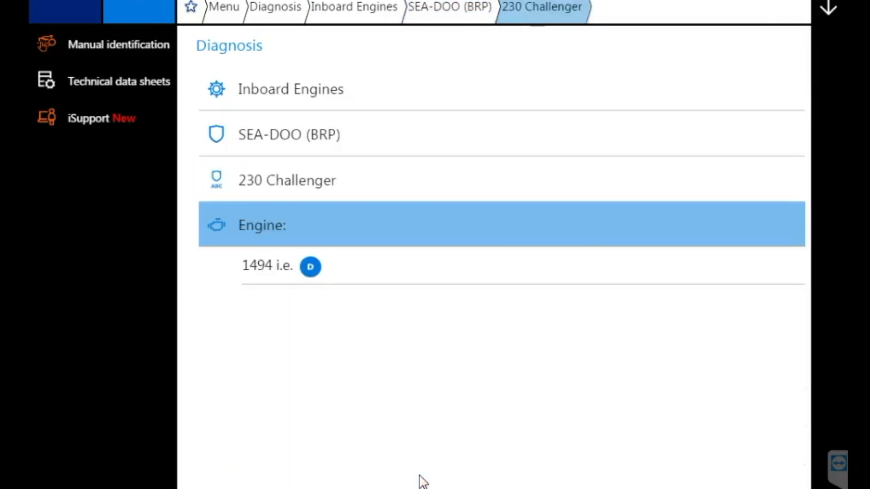
click(456, 274)
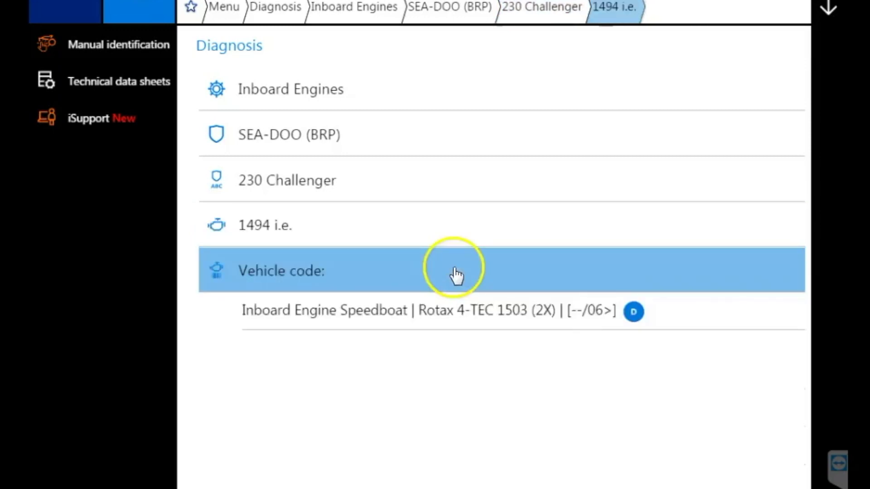
click(479, 323)
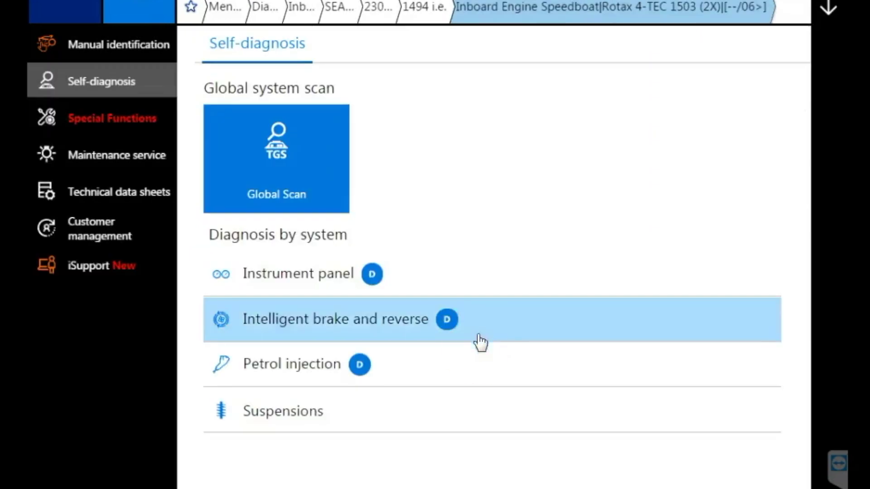
Step: Choose Petrol injection Starboard engine diagnosis with the 3151/AP43 + 3151/AP56 cable
click(473, 376)
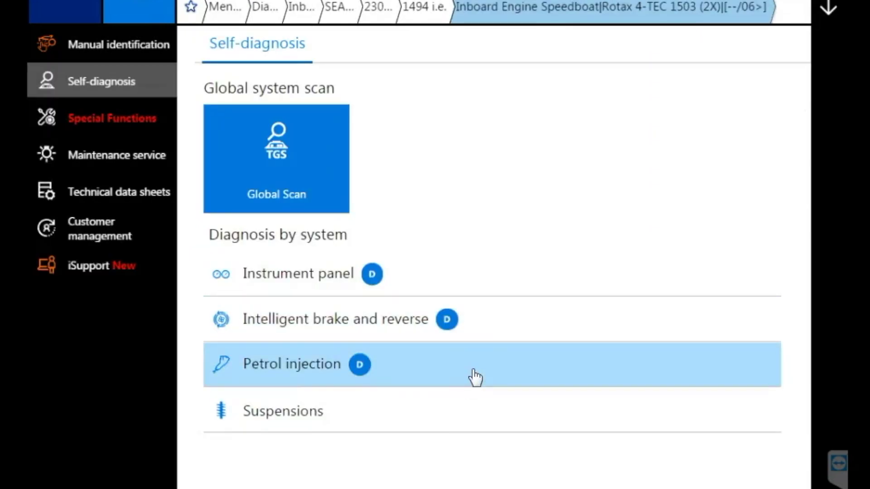
click(697, 444)
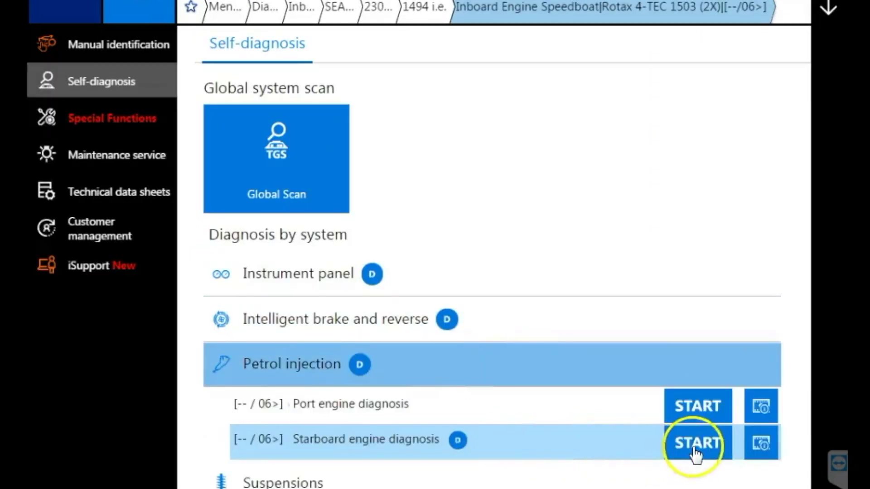
click(763, 446)
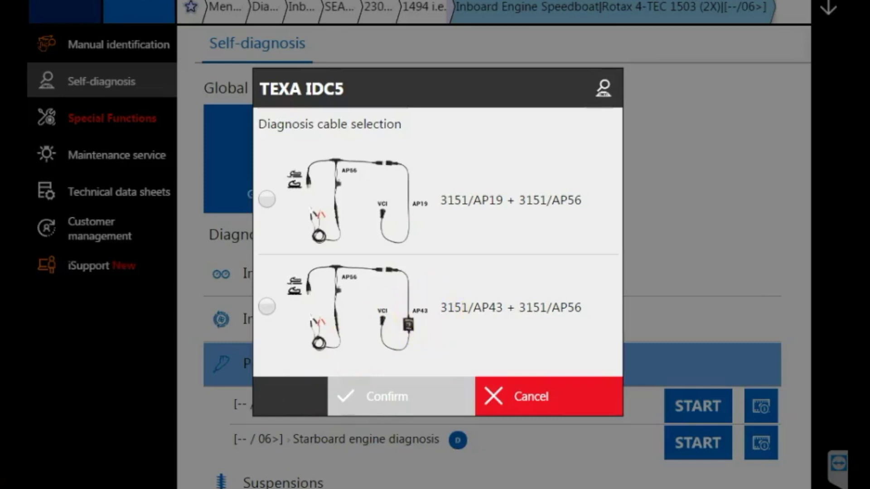
click(268, 307)
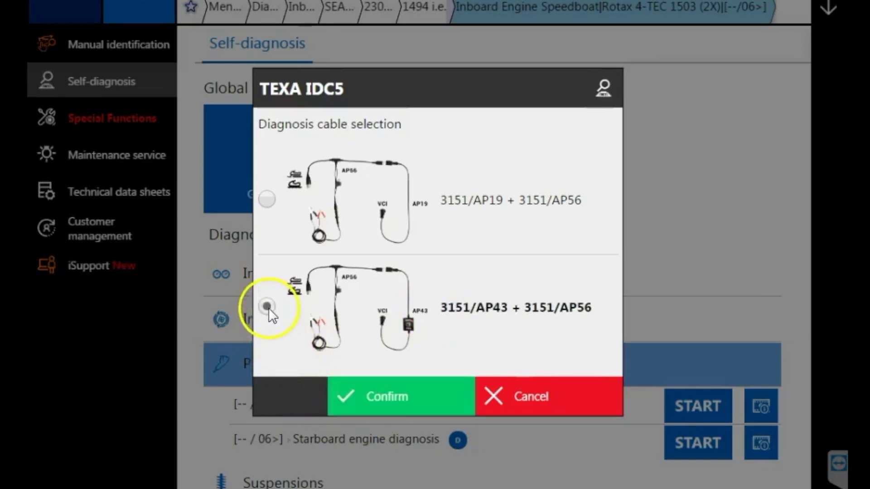
click(392, 398)
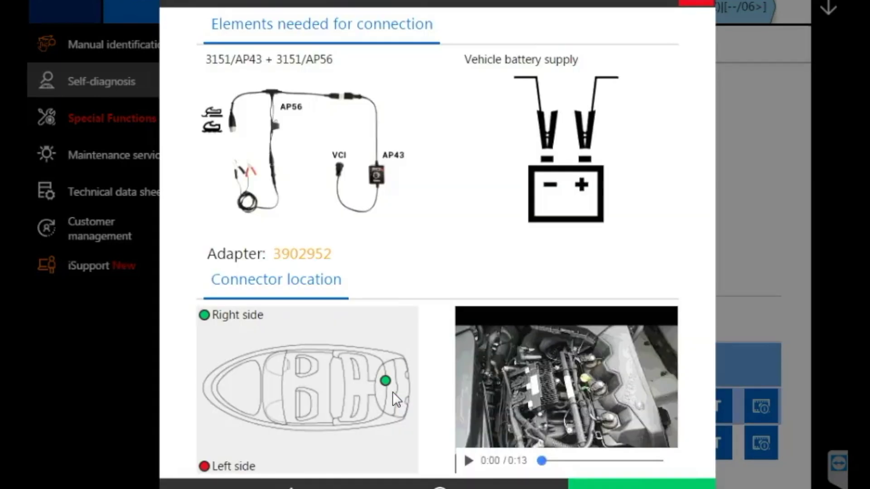
Step: Play the connector-location video, then close the connection guide to launch diagnosis
click(501, 458)
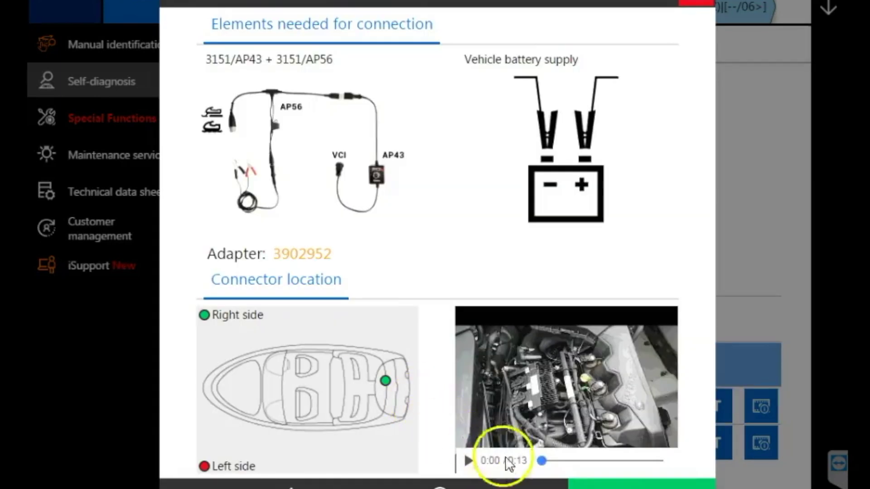
click(471, 461)
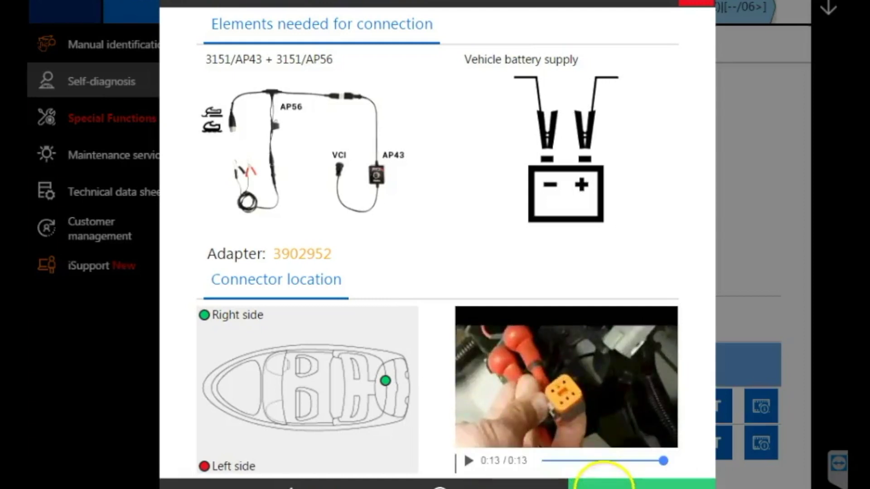
click(642, 483)
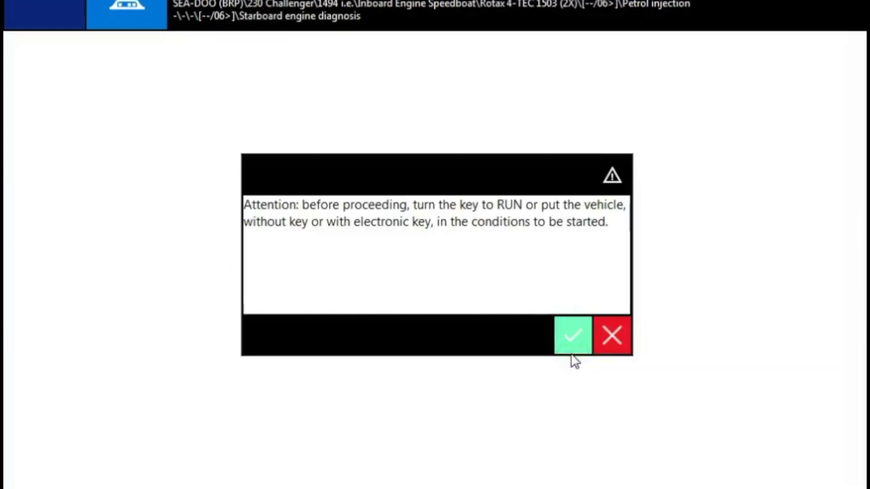
Step: Connect, review the control-unit and MPEM communication P0600 faults, then show live parameters
click(573, 349)
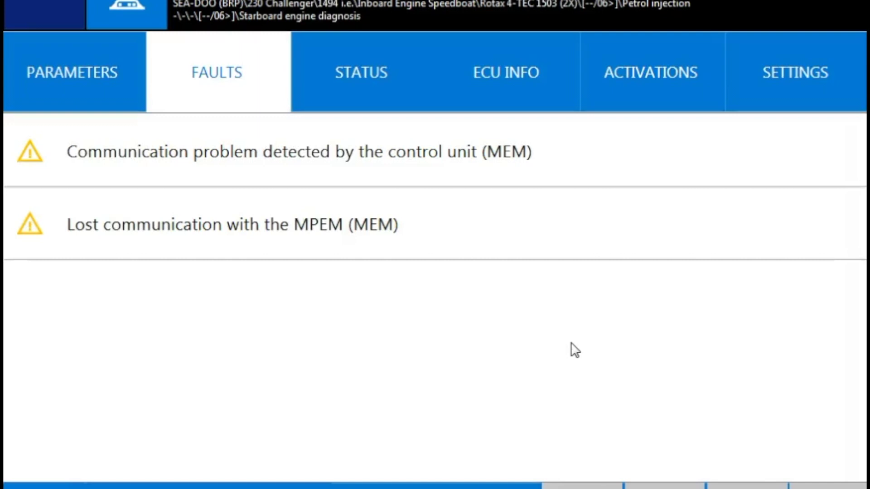
click(432, 167)
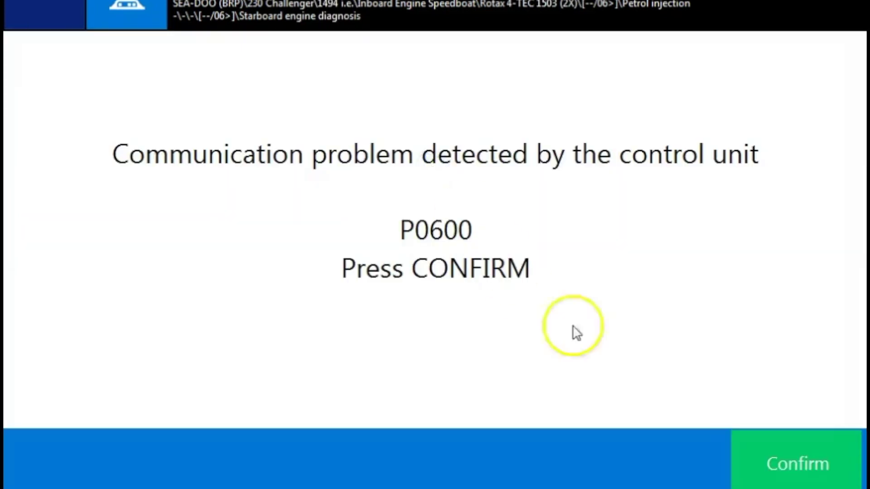
click(783, 466)
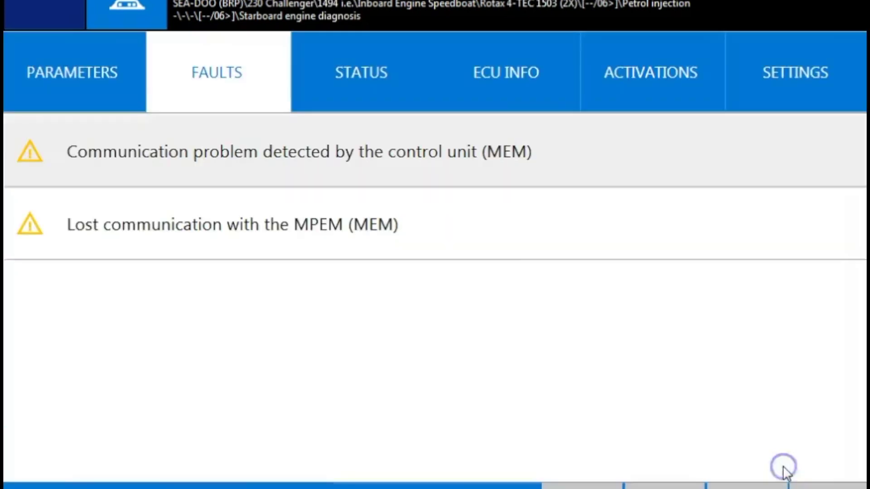
click(358, 232)
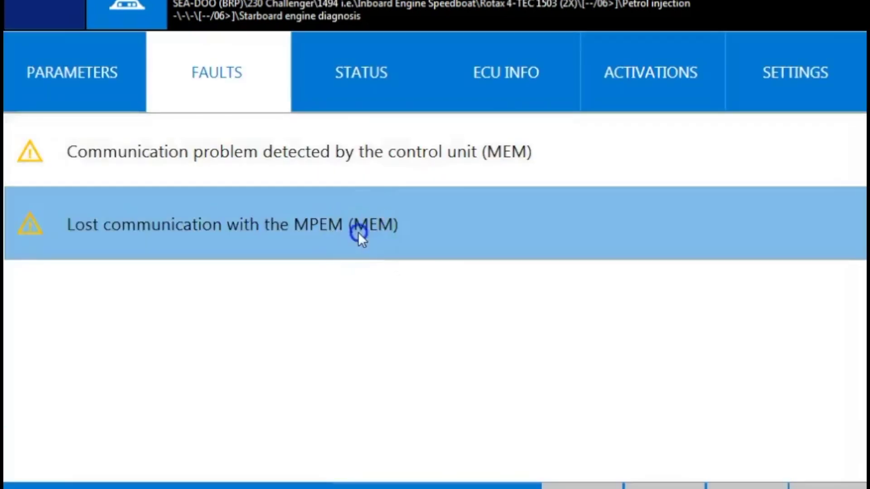
click(787, 464)
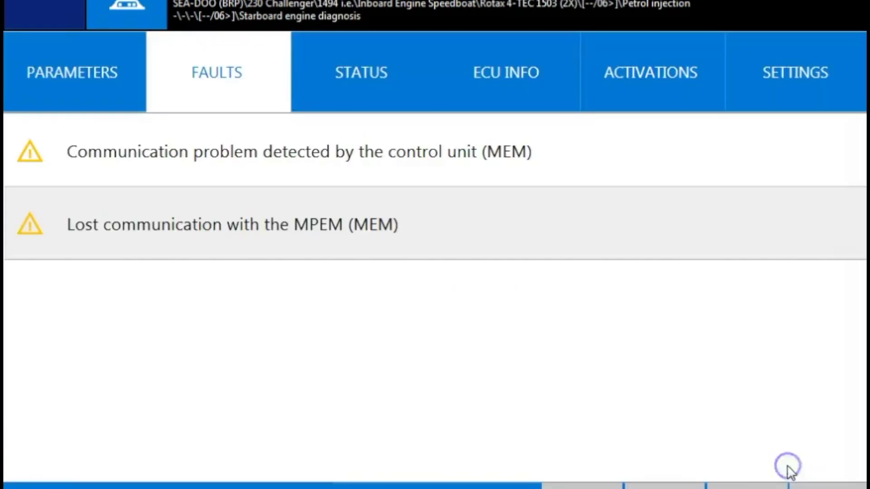
click(64, 97)
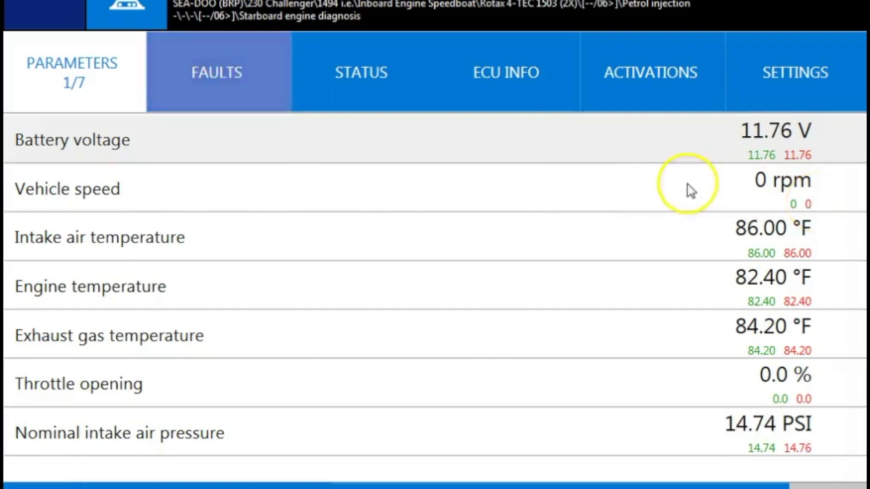
Step: Scroll the STATUS list to the end, through VTS present and Fan control
click(349, 92)
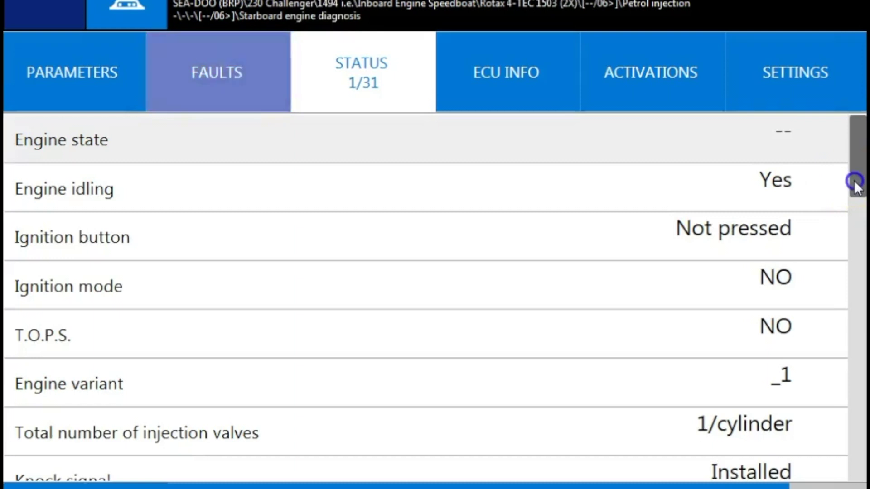
drag(855, 182, 853, 274)
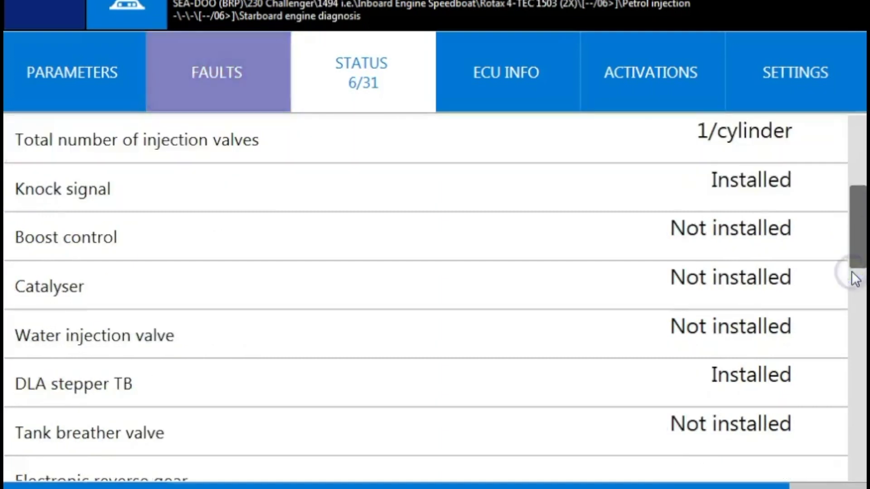
click(855, 278)
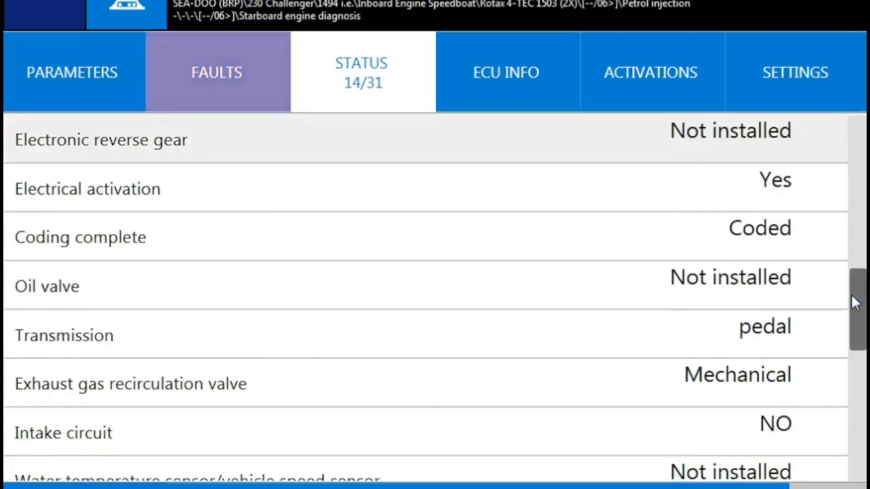
drag(855, 303, 853, 425)
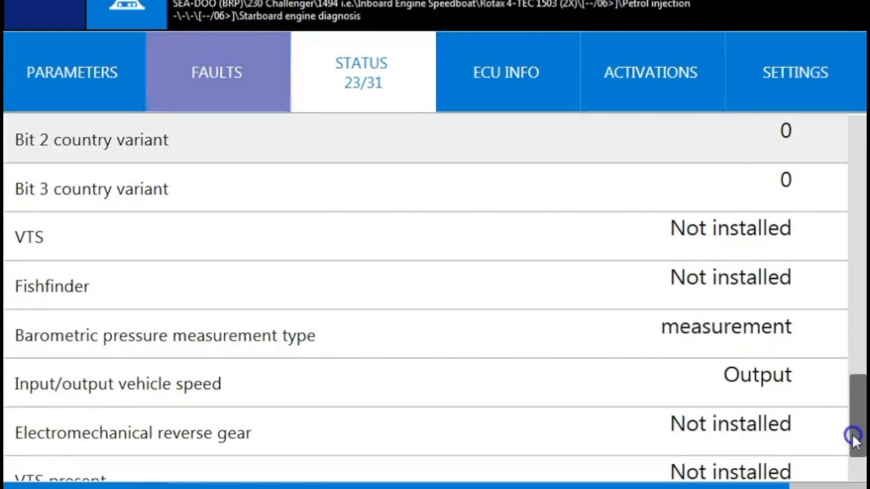
drag(851, 424, 849, 447)
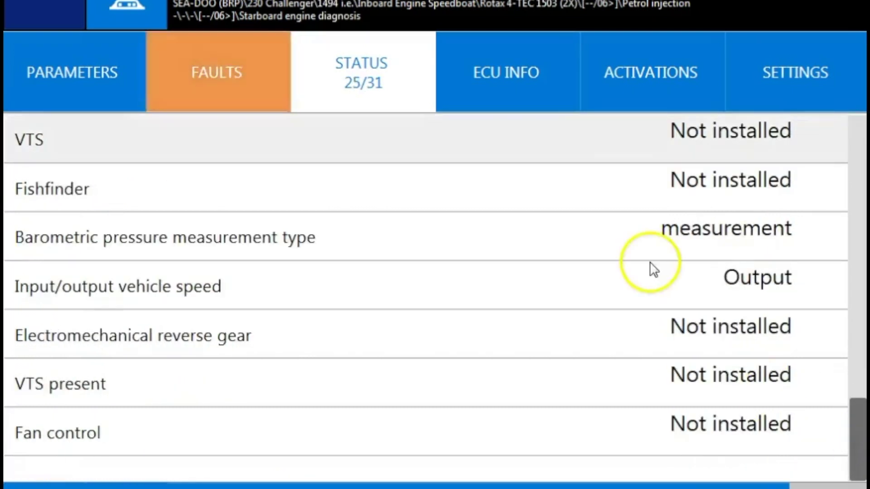
Step: Page through ECU INFO down to protocol type, noting 137 h 26 min engine hours
click(513, 86)
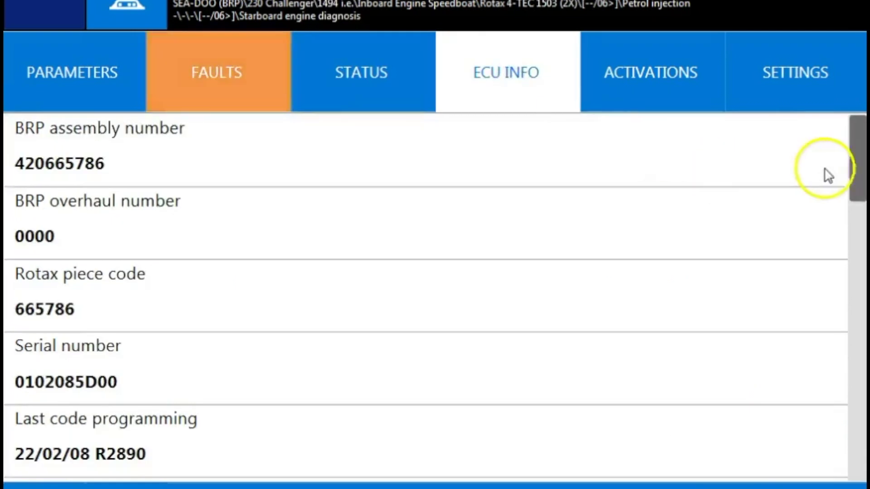
drag(854, 171, 856, 288)
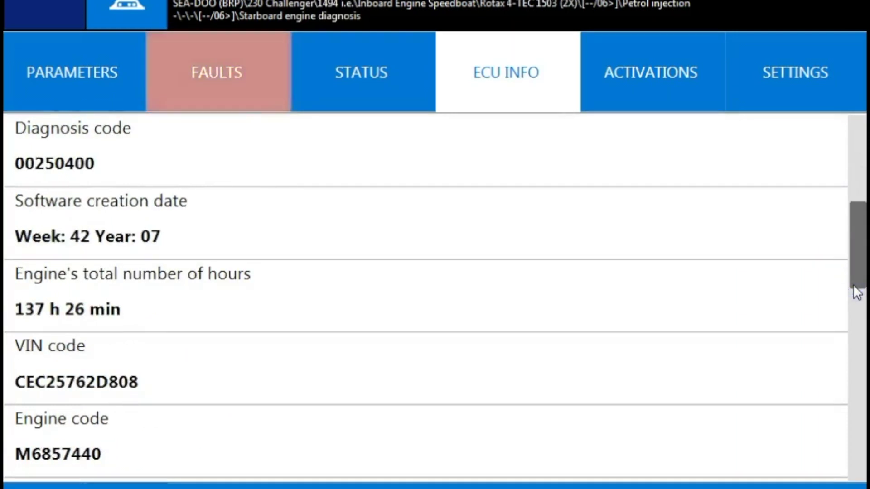
click(854, 312)
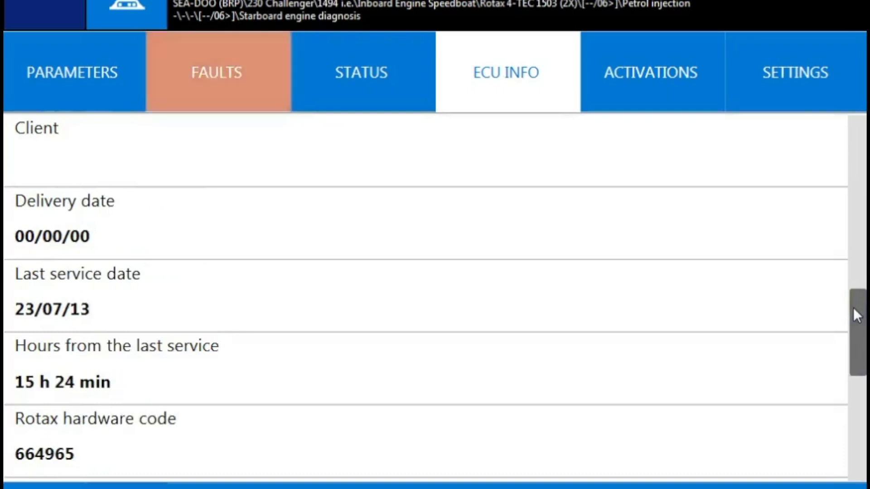
click(854, 315)
scroll(854, 358, down, 1)
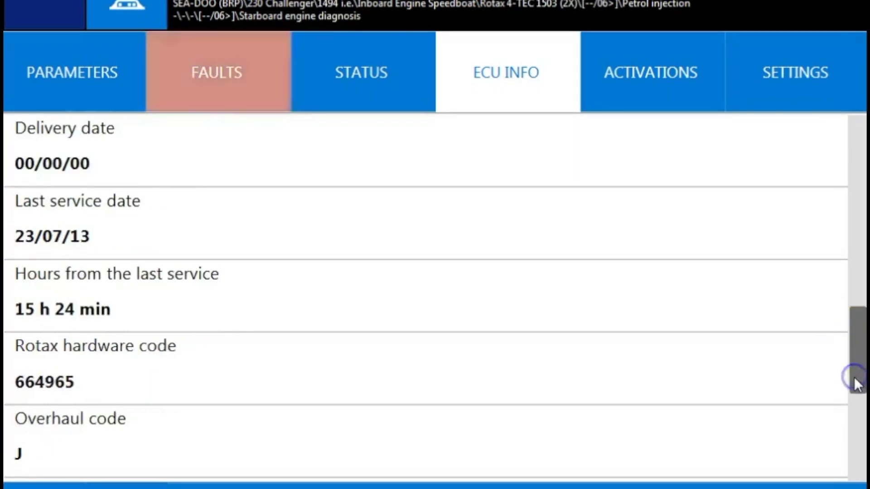
drag(858, 382, 858, 410)
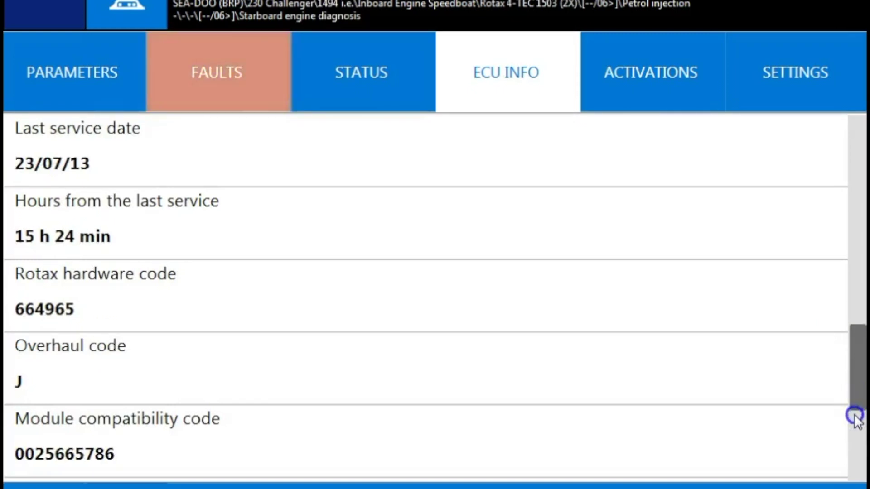
click(855, 416)
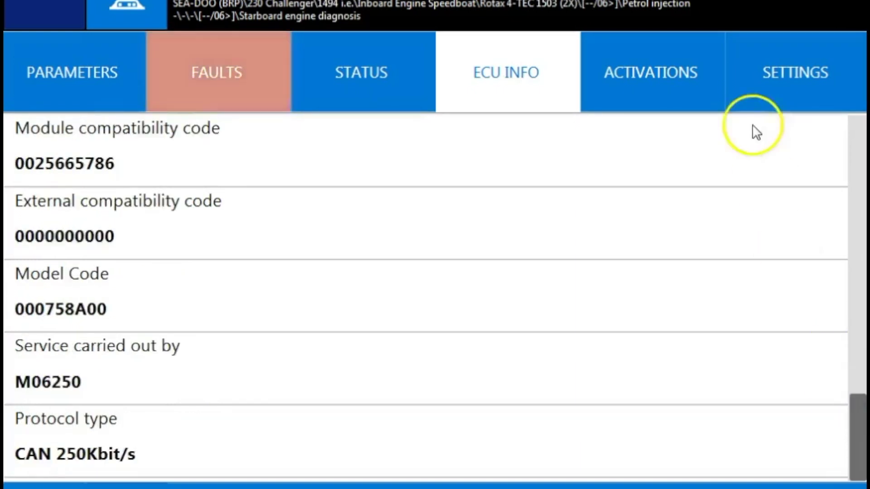
click(641, 82)
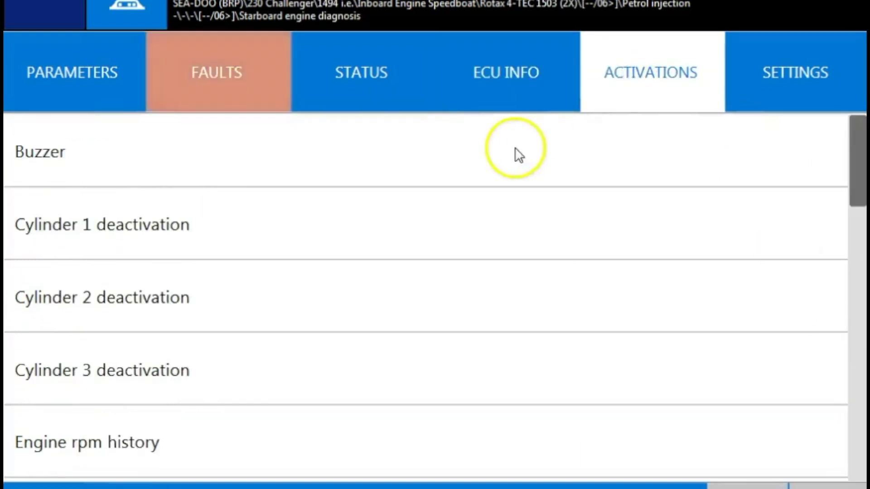
Step: Read both pages of the Engine rpm history, showing 97 min at 5500–6499 rpm
click(417, 416)
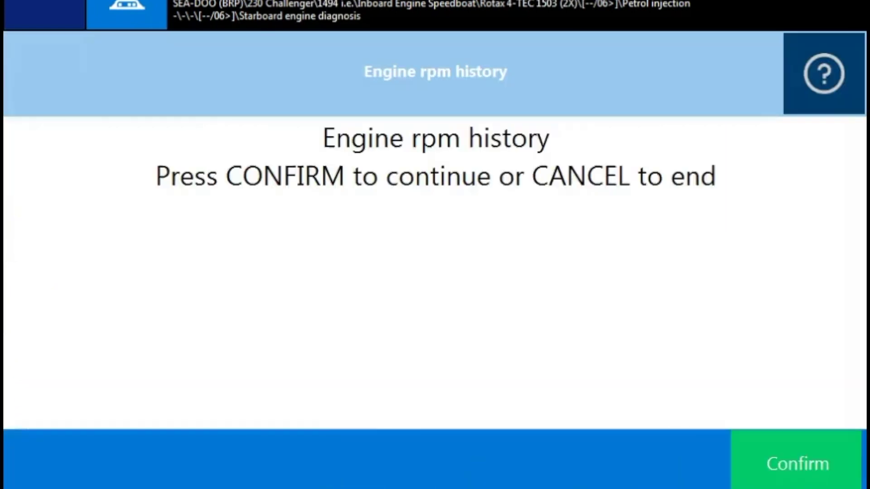
click(816, 473)
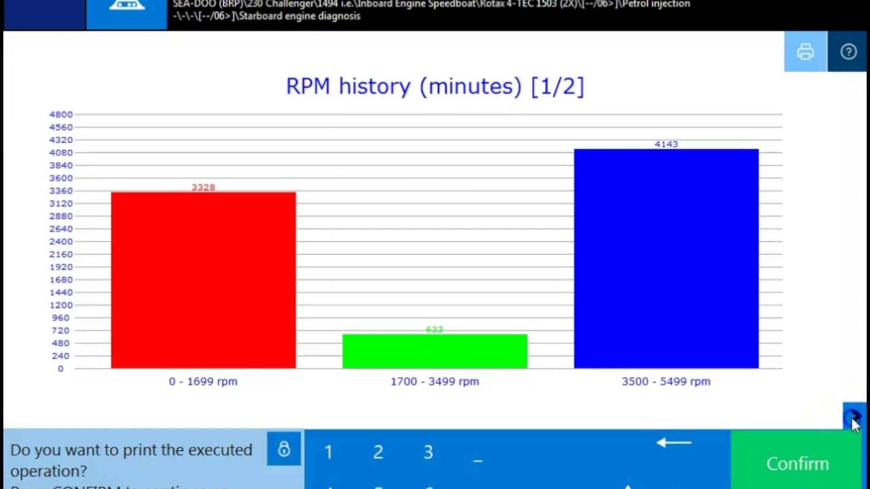
click(854, 418)
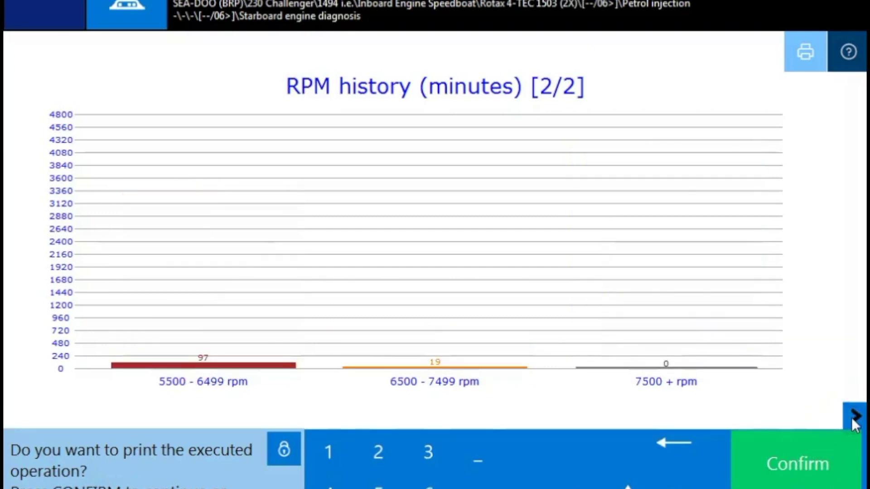
click(812, 477)
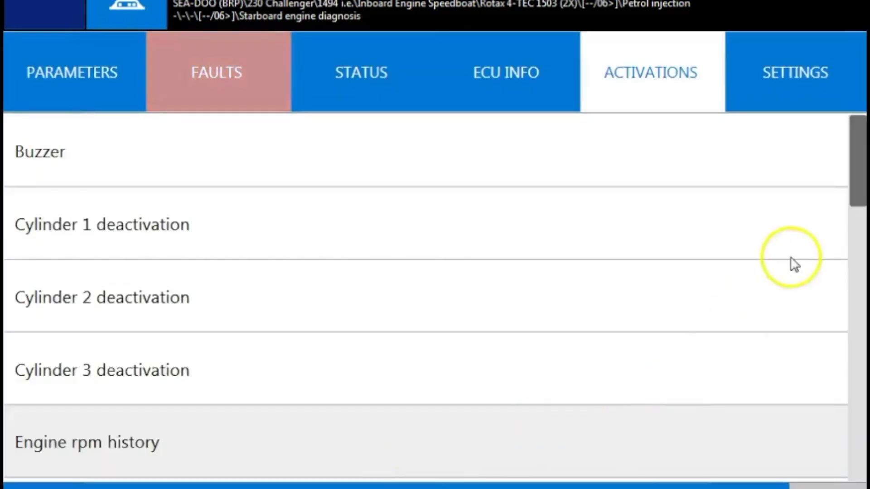
Step: Open the Ignition coil 1 activation
click(853, 241)
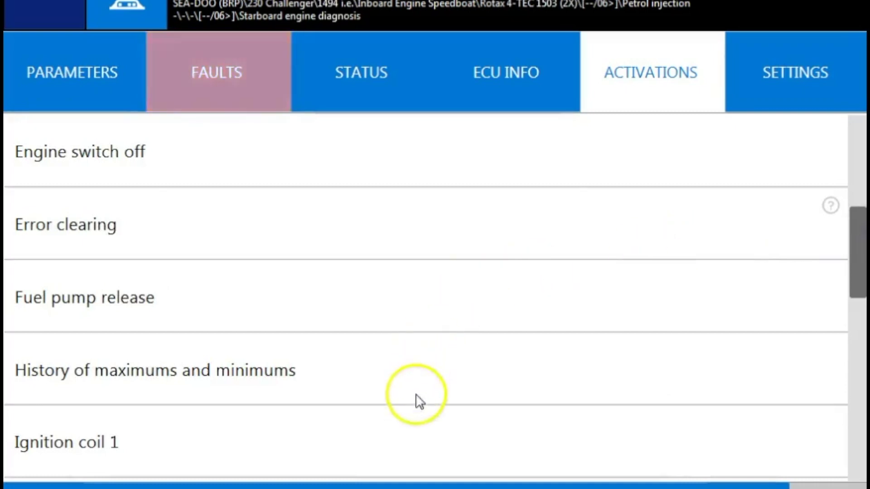
click(416, 436)
click(664, 467)
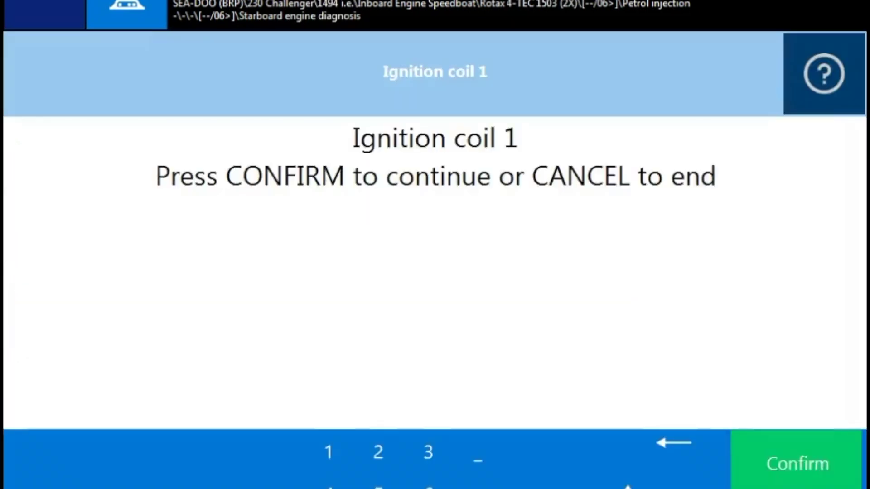
Step: Run the Ignition coil 1 and Injector 1 activations
click(787, 469)
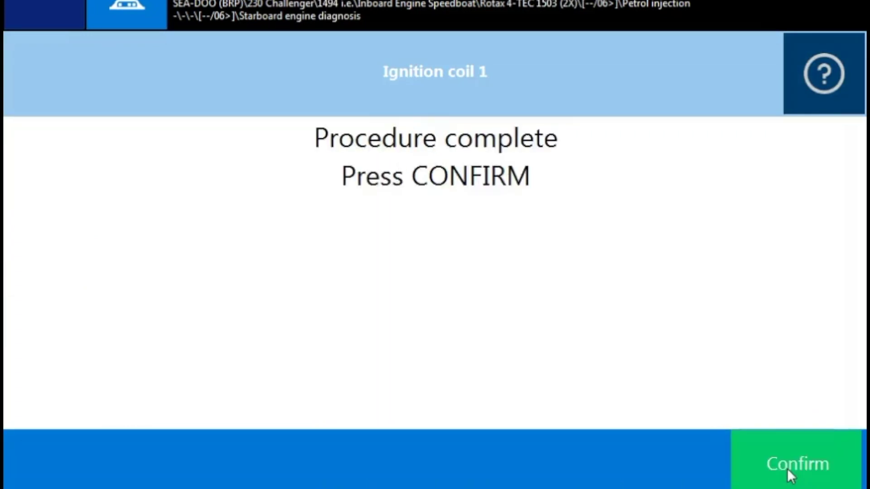
click(787, 470)
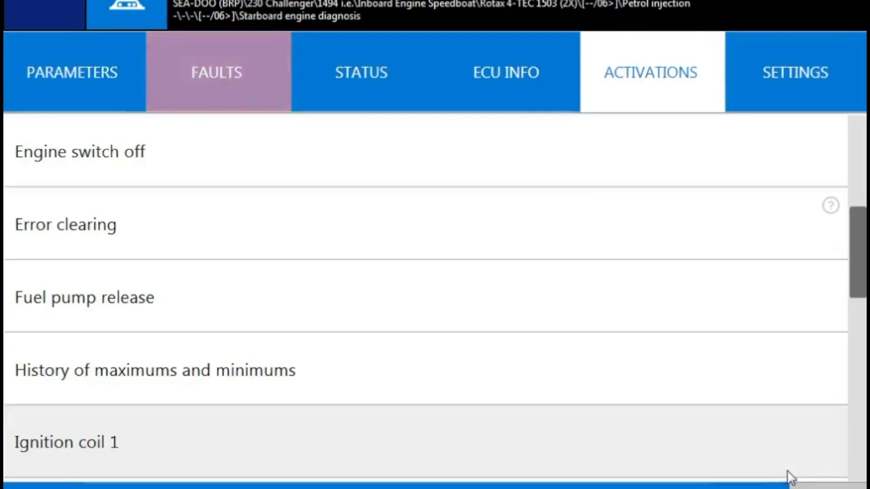
click(856, 323)
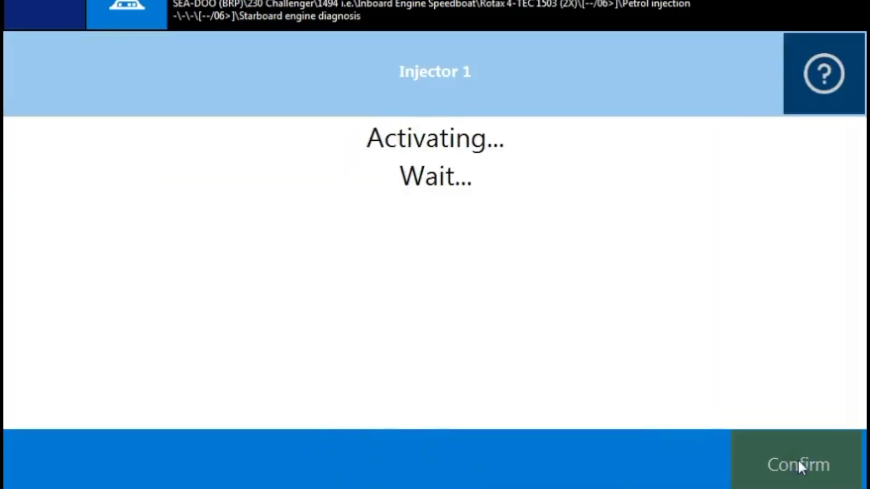
click(798, 460)
Step: Open the Last minute history procedure
click(860, 416)
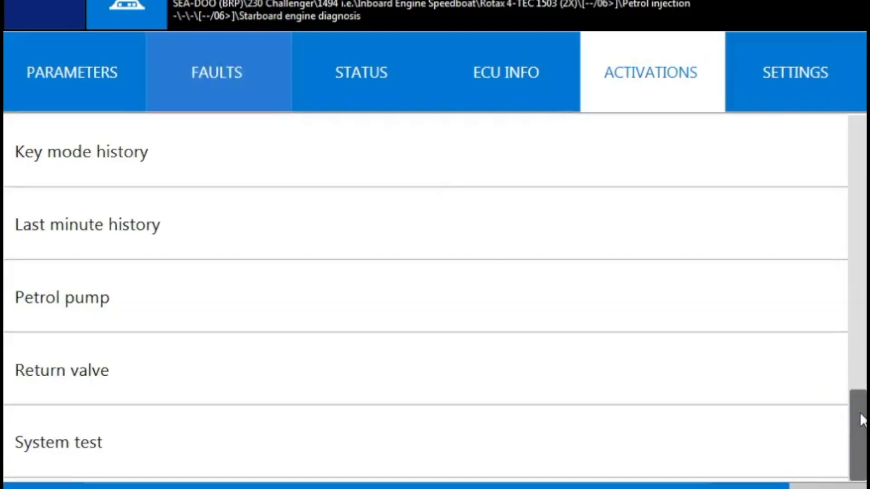
click(700, 213)
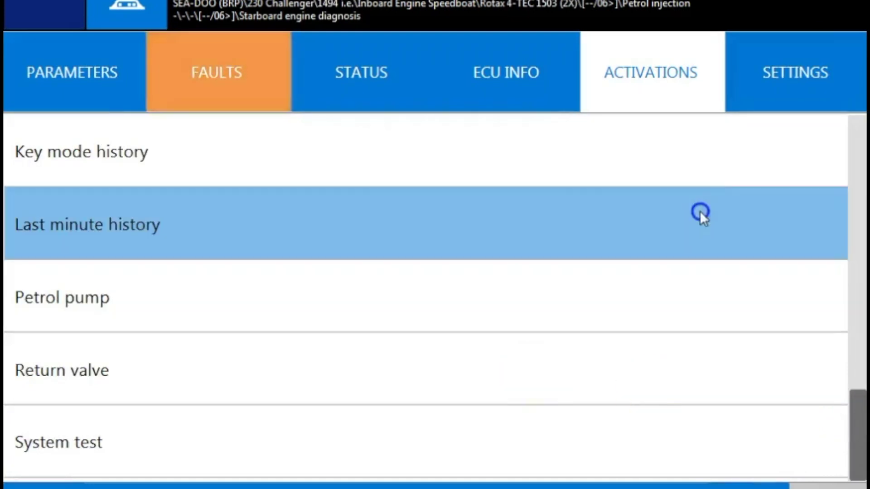
click(767, 423)
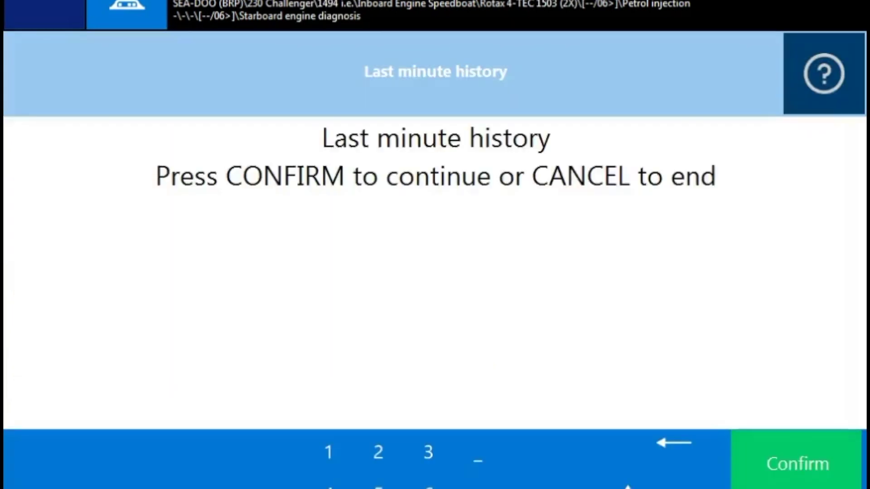
Step: Step through the temperature, intake air pressure and throttle opening history charts, then exit
click(784, 464)
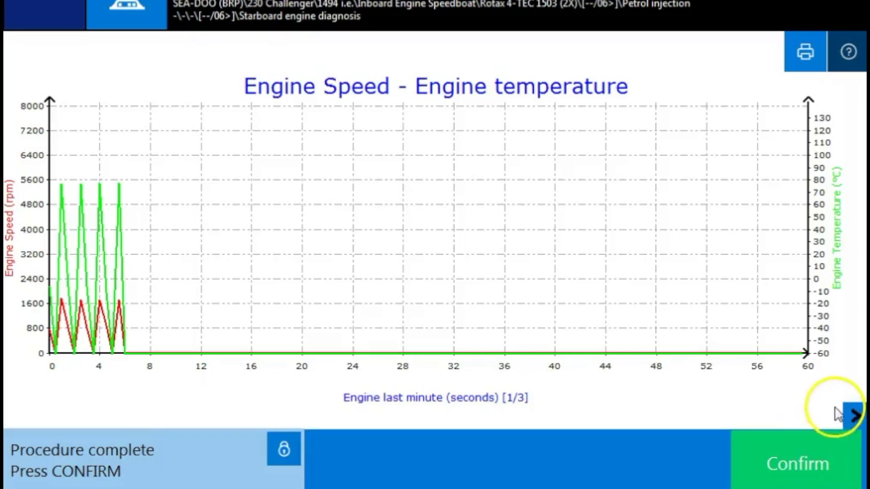
click(850, 421)
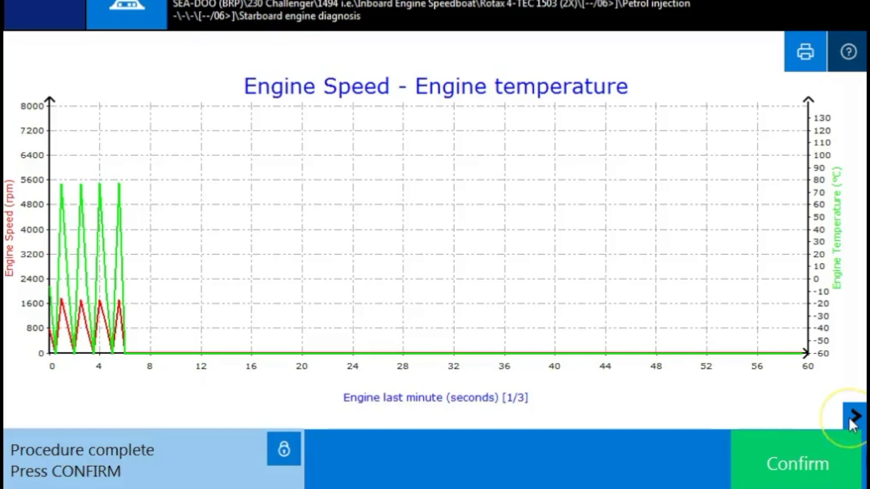
click(852, 422)
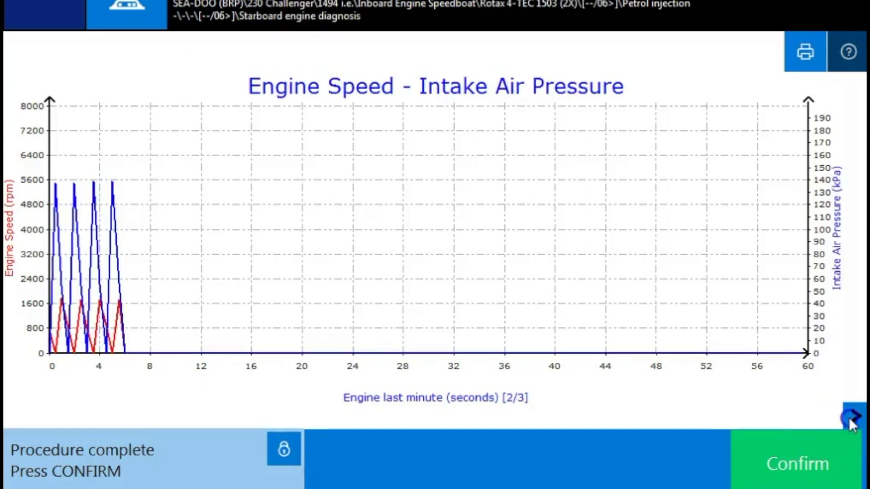
click(852, 422)
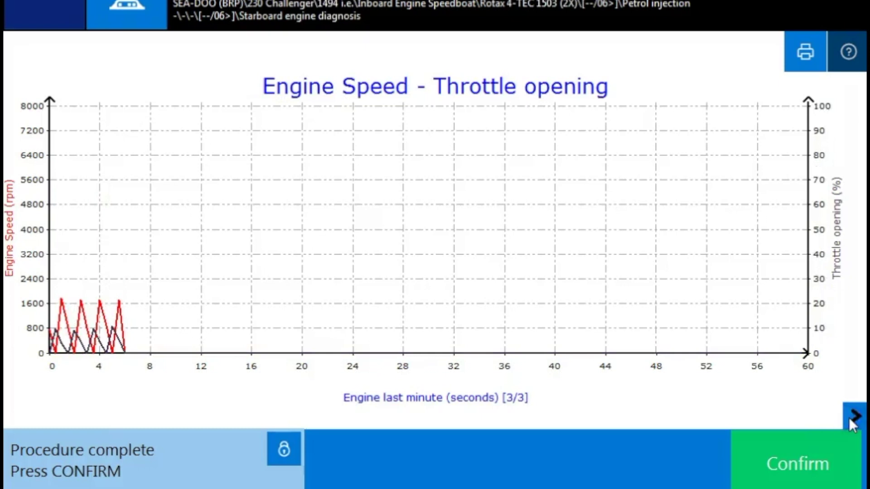
click(852, 422)
click(818, 456)
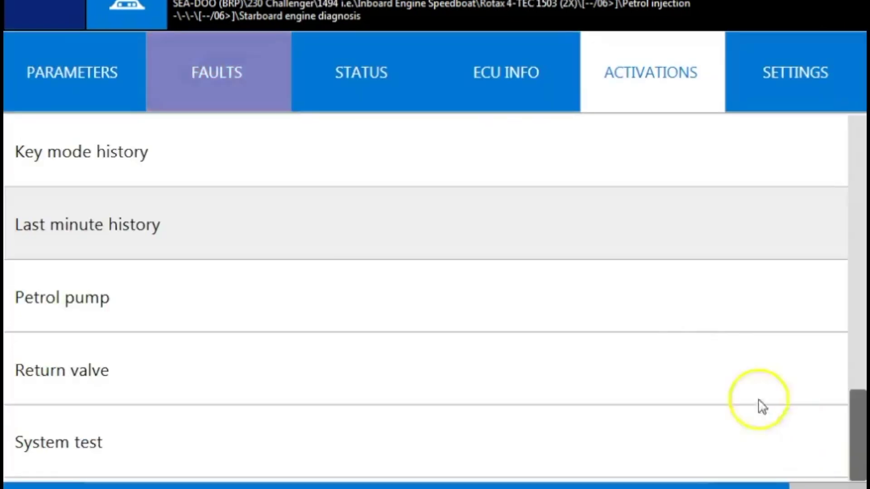
Step: Read the Key mode run time history (Normal 8247 minutes) and print the report
click(461, 214)
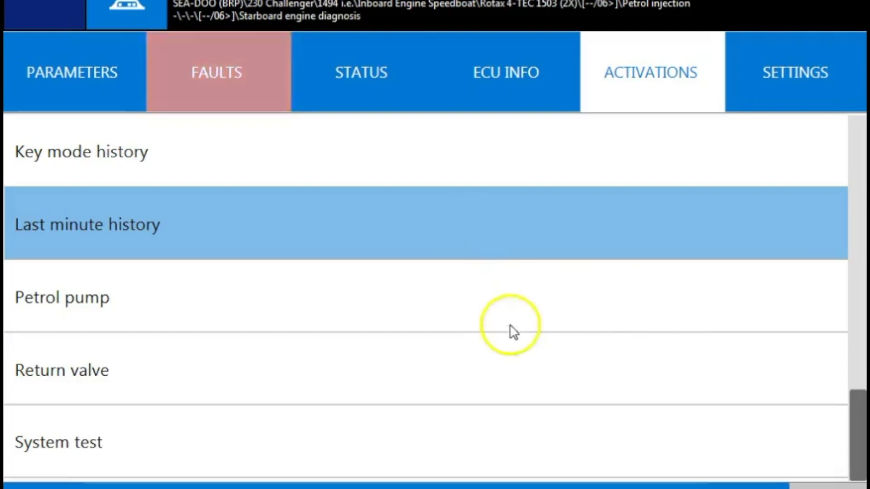
click(430, 164)
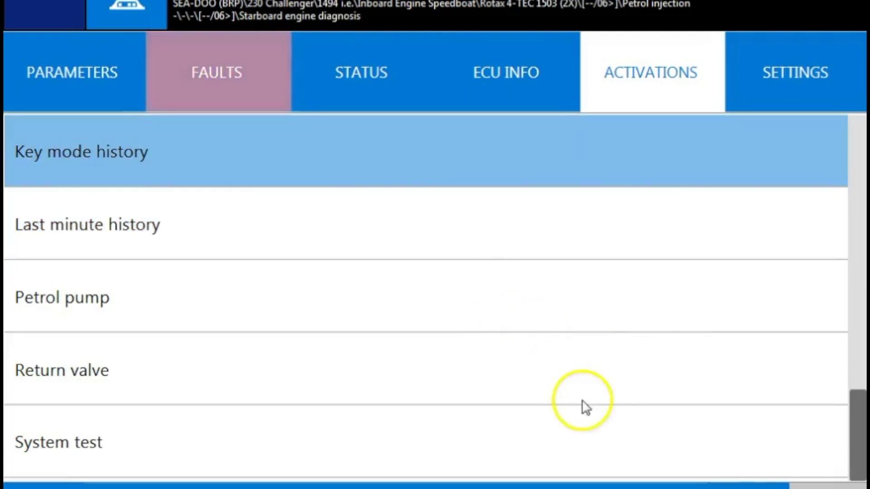
click(749, 485)
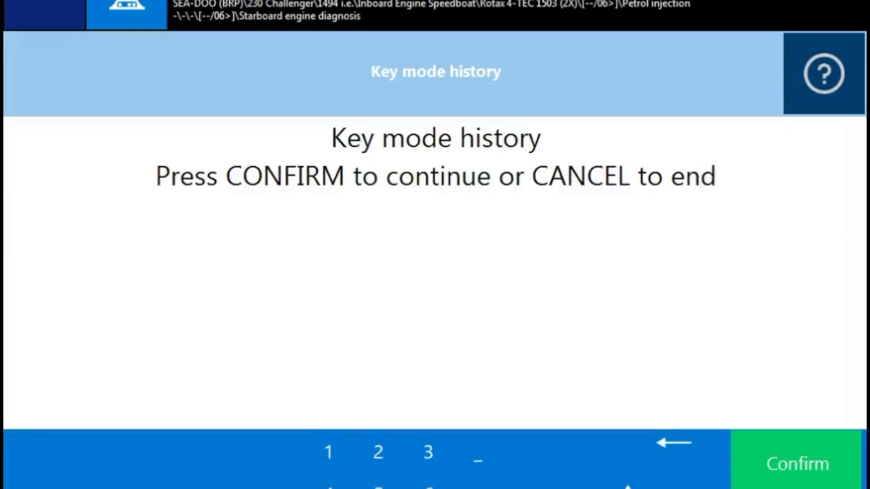
click(788, 472)
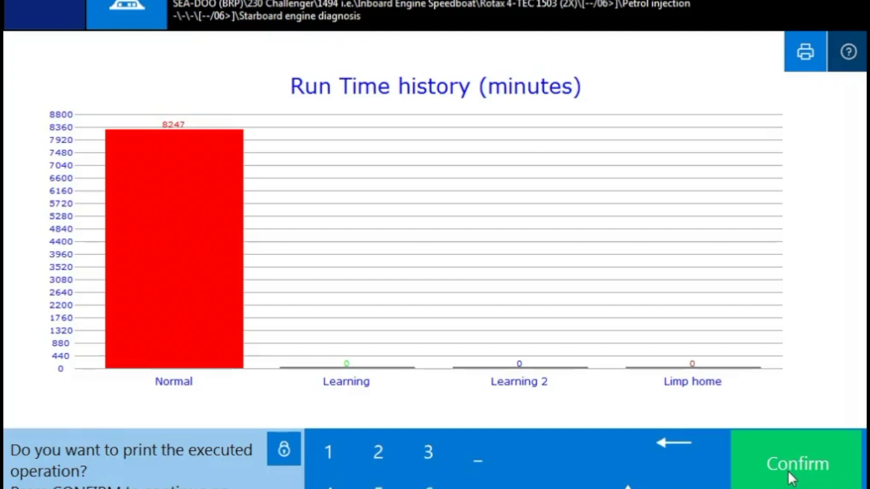
click(788, 471)
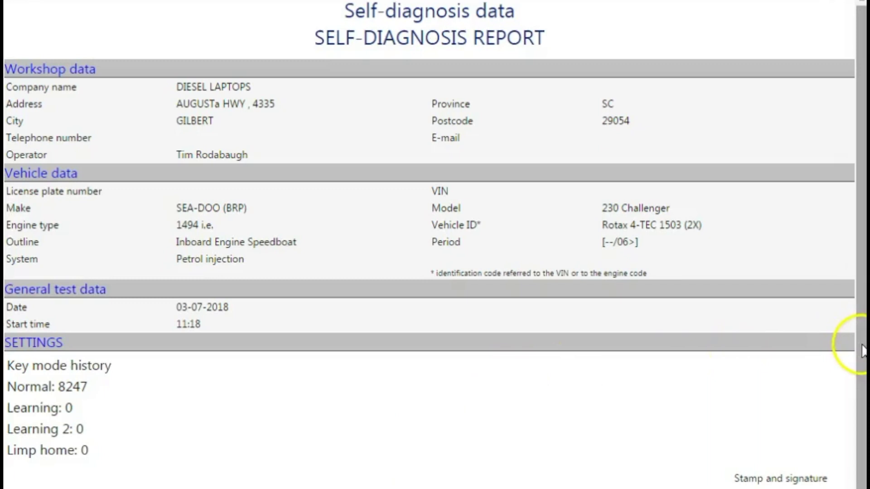
Step: Scroll through the printed self-diagnosis report and decline deleting the key mode history
drag(862, 351, 862, 416)
scroll(755, 480, up, 1)
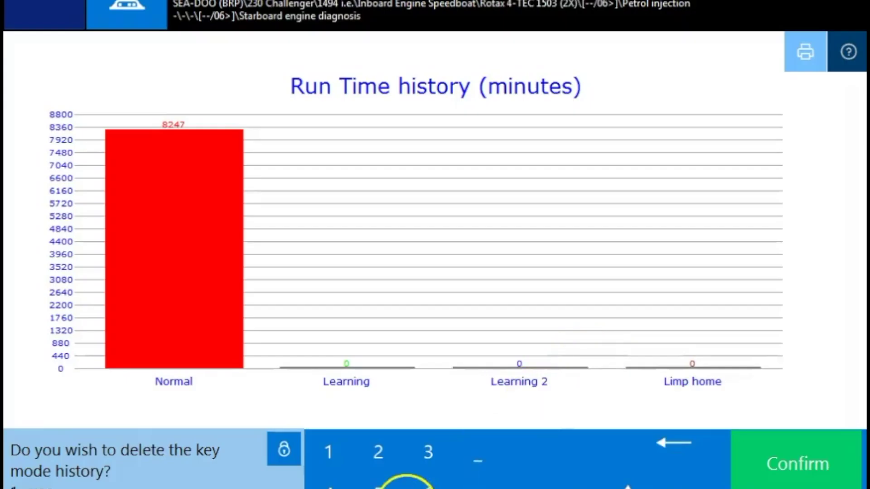
click(376, 453)
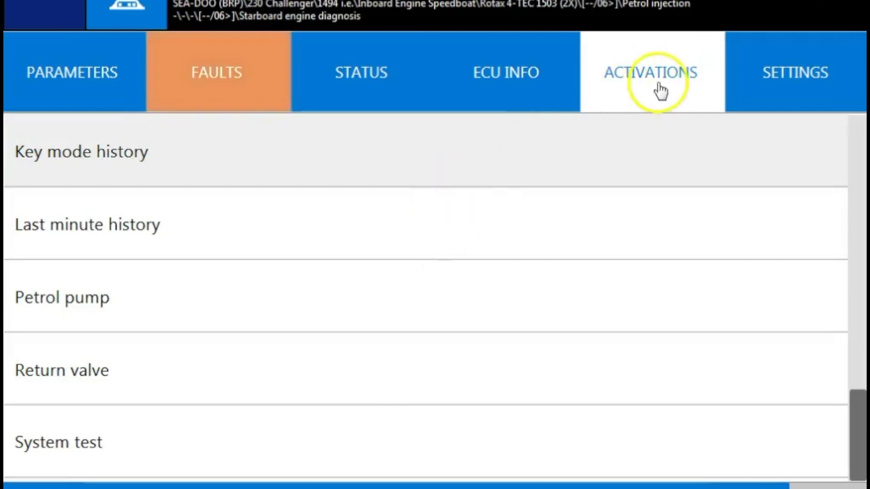
Step: Review the Settings, ECU Info, Status and Parameters tabs in turn
click(769, 81)
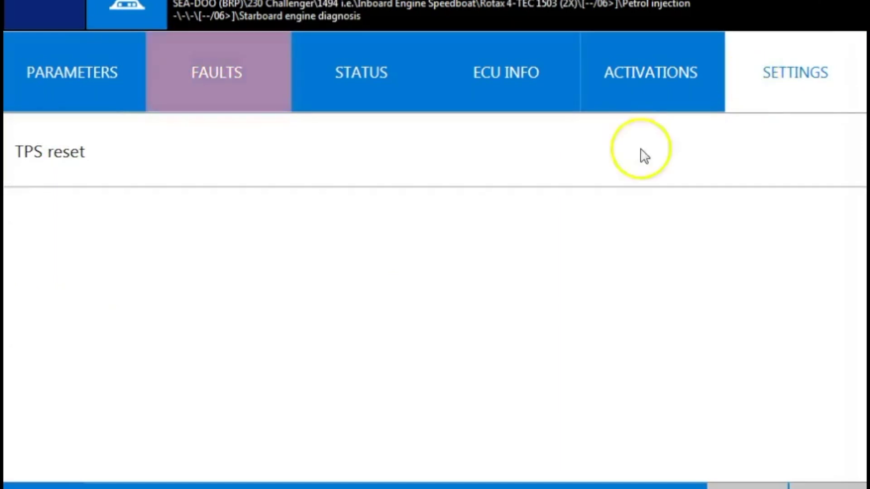
click(499, 98)
click(388, 79)
click(94, 78)
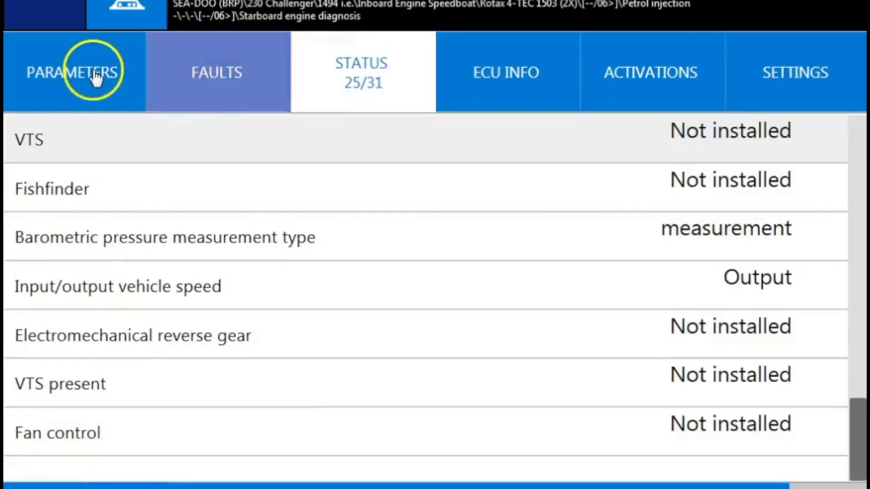
Step: Open the technical data sheets for the Petrol injection system from the parameters view
click(122, 76)
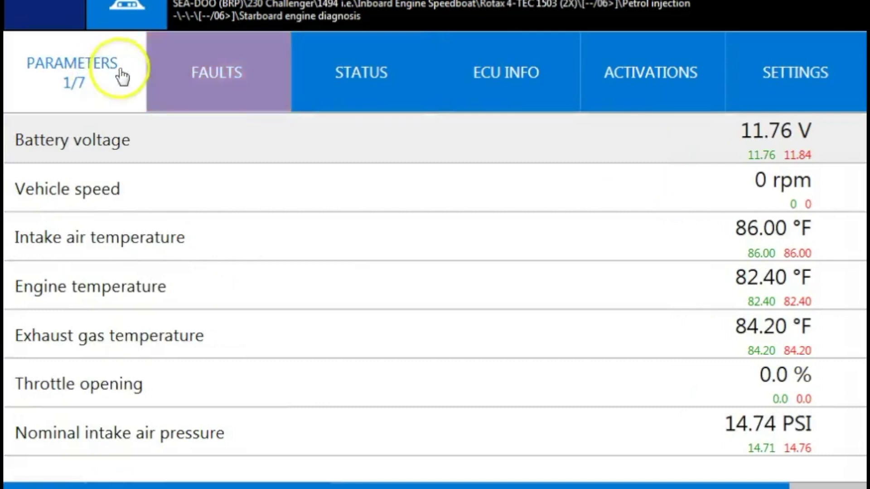
click(279, 380)
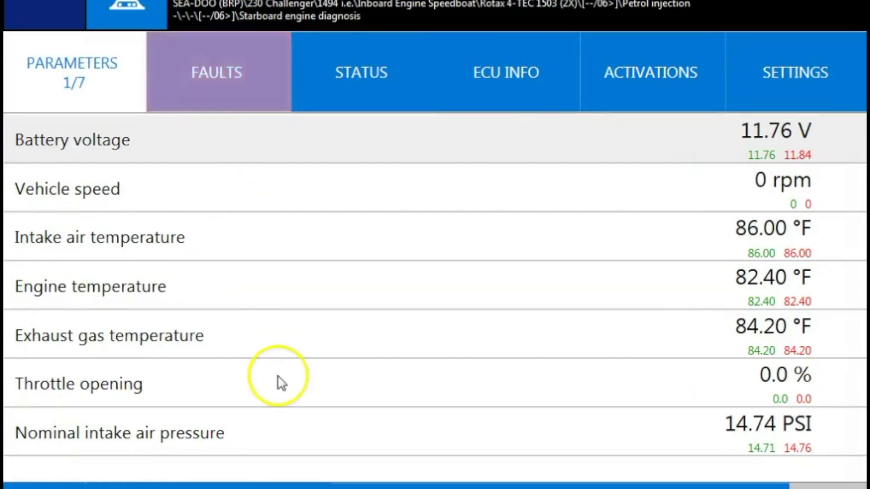
click(290, 484)
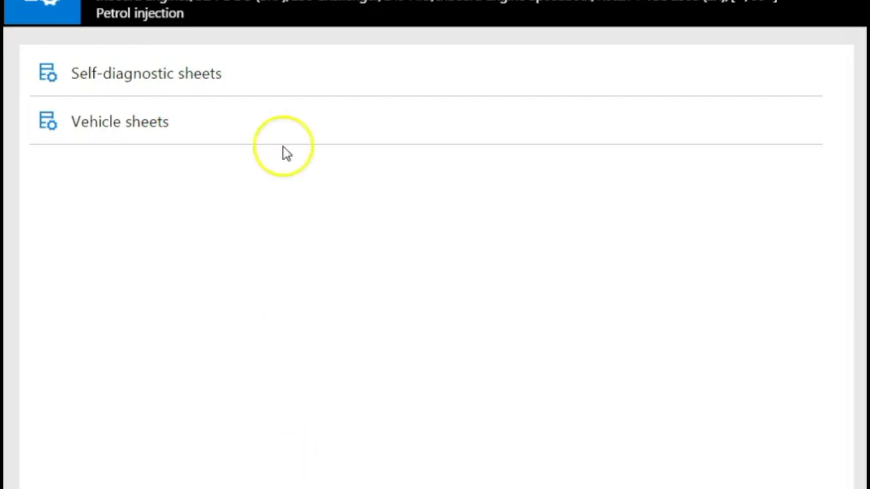
Step: Read the REGISTERING SEA-DOO KEYS sheet and the SEA-DOO key types bulletin, closing both
click(283, 83)
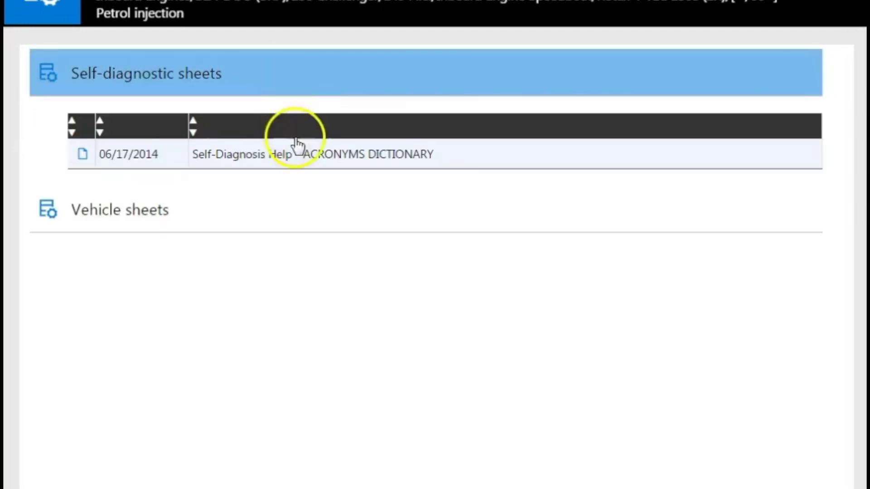
click(294, 232)
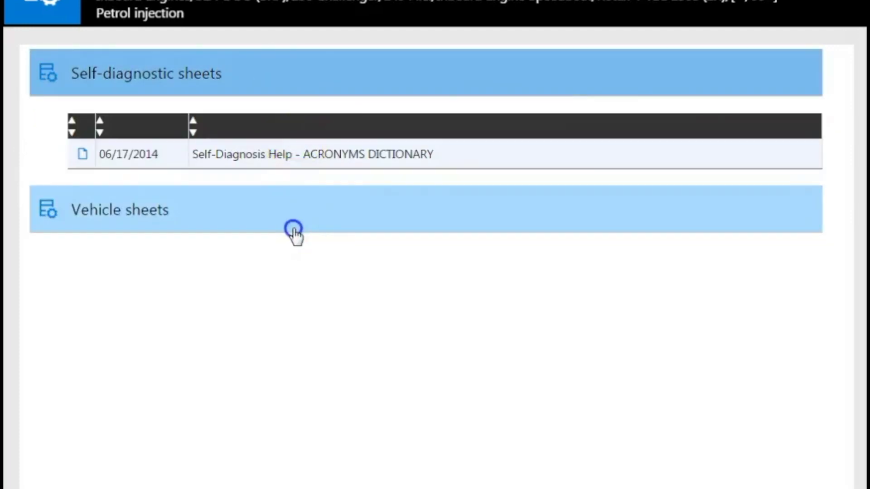
click(296, 248)
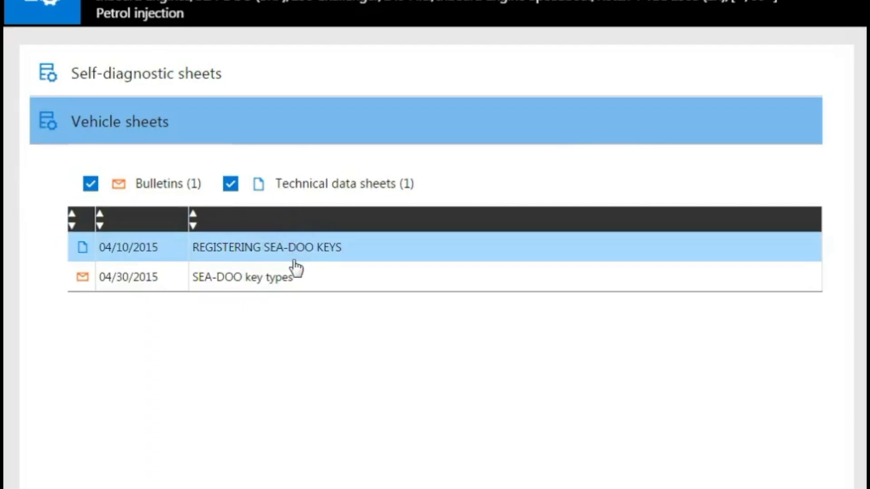
click(295, 273)
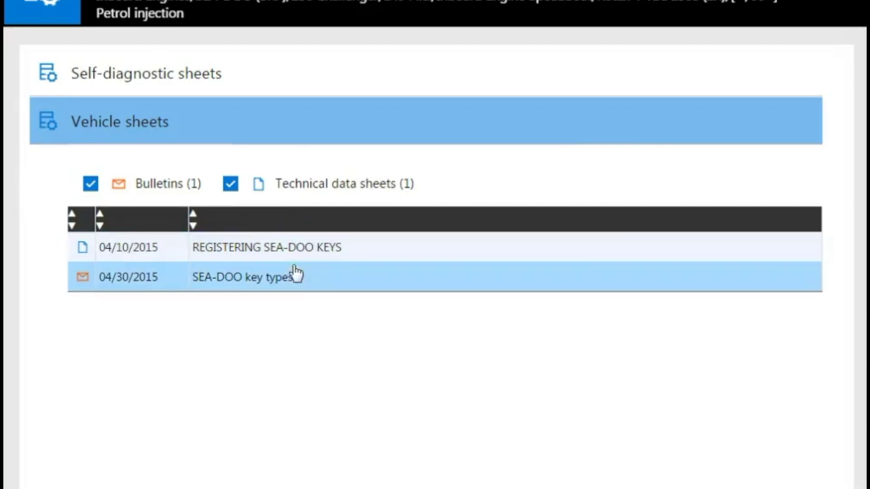
click(294, 278)
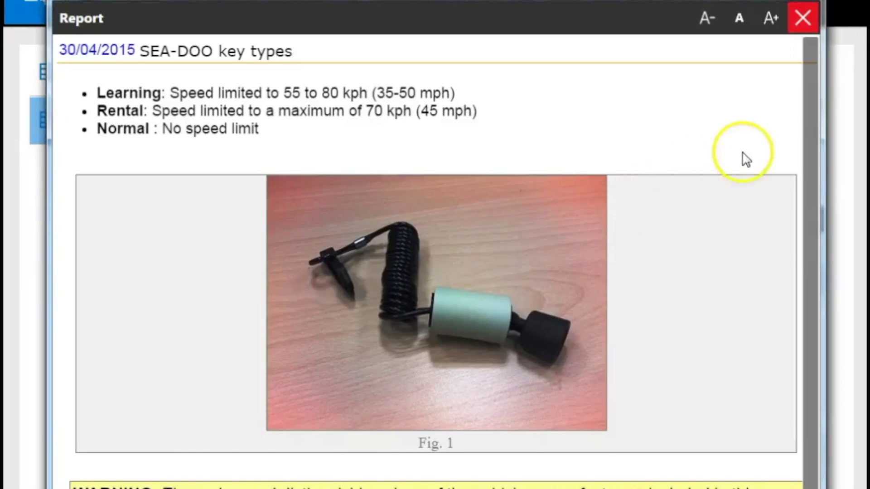
click(814, 121)
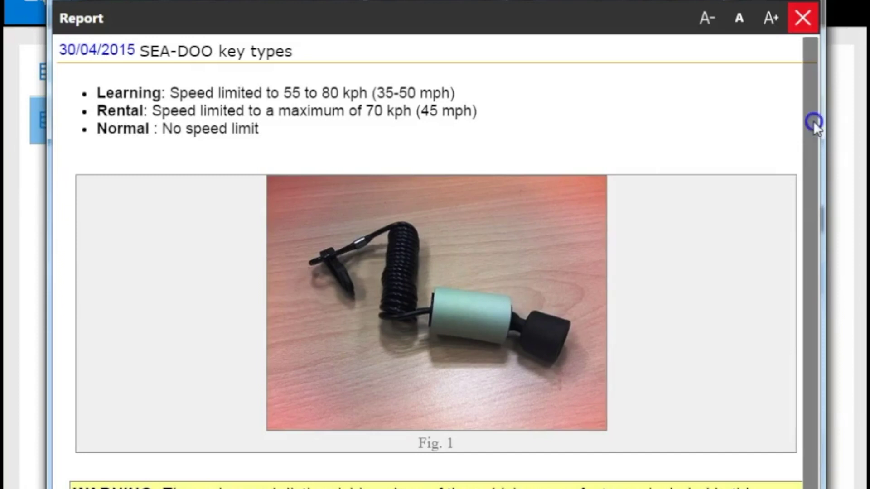
drag(814, 121, 808, 183)
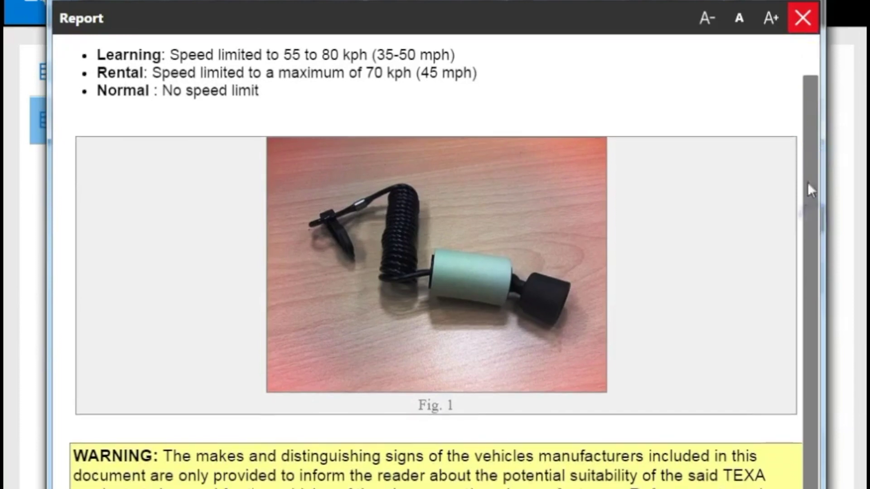
click(803, 18)
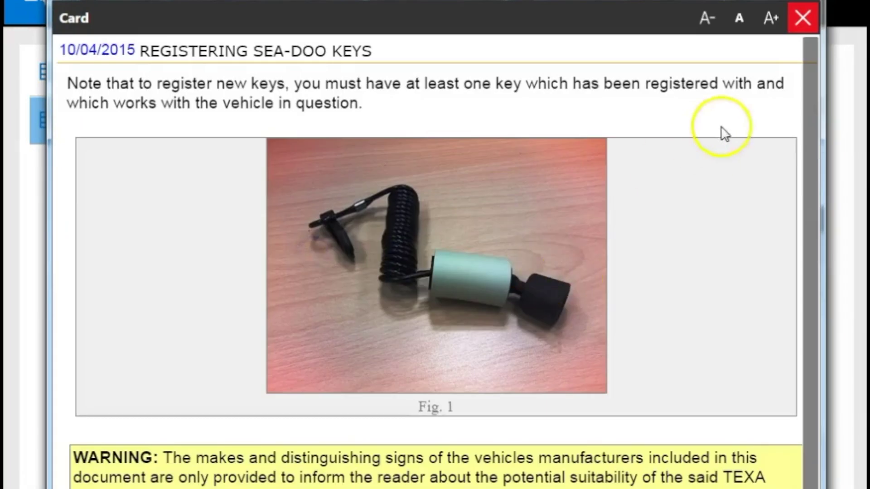
drag(809, 76, 811, 185)
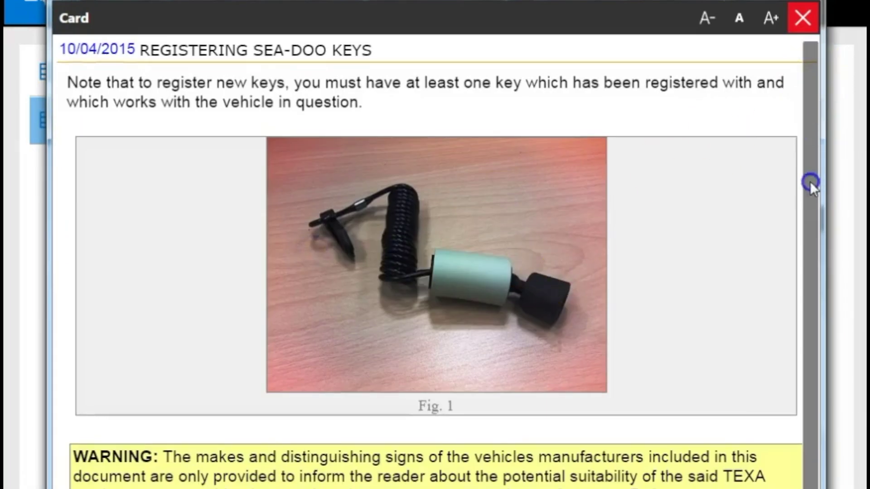
click(802, 18)
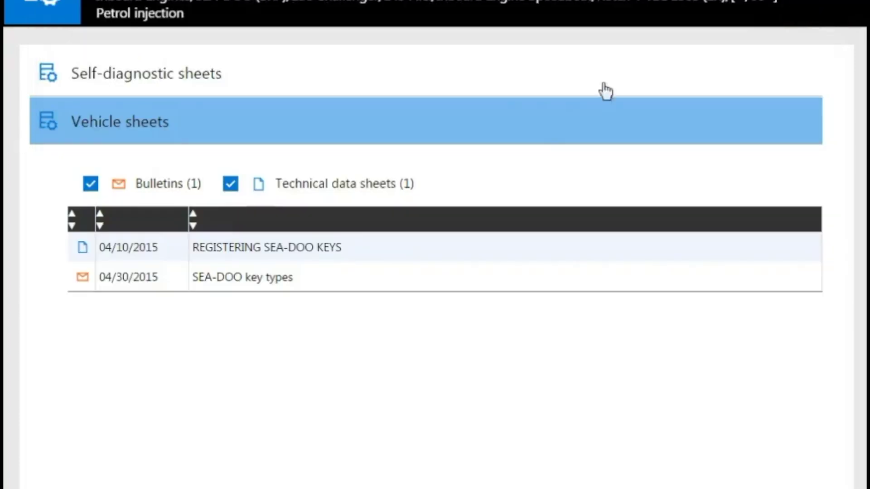
Step: View the Acronyms Dictionary under Self-diagnostic sheets, then close it and the technical sheets
click(167, 91)
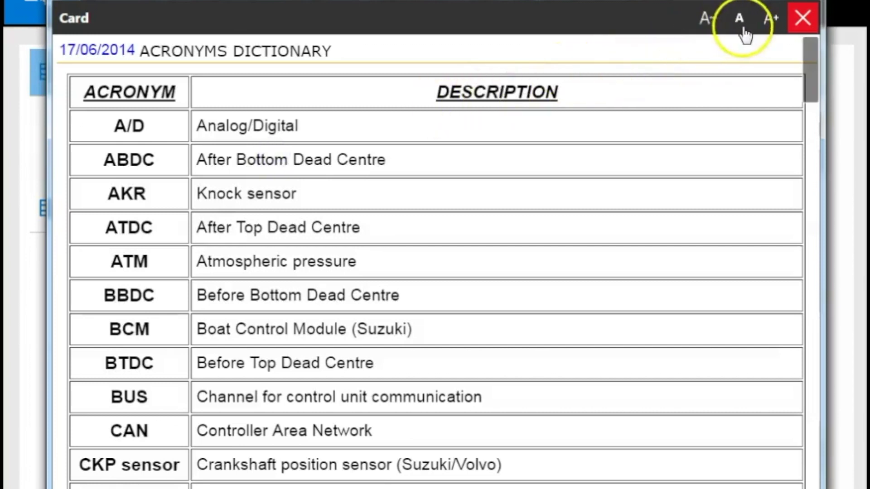
click(802, 18)
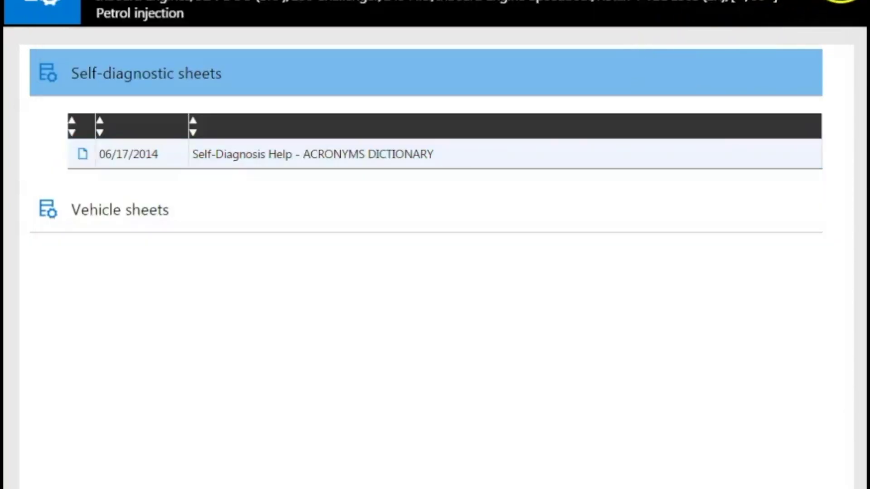
click(841, 2)
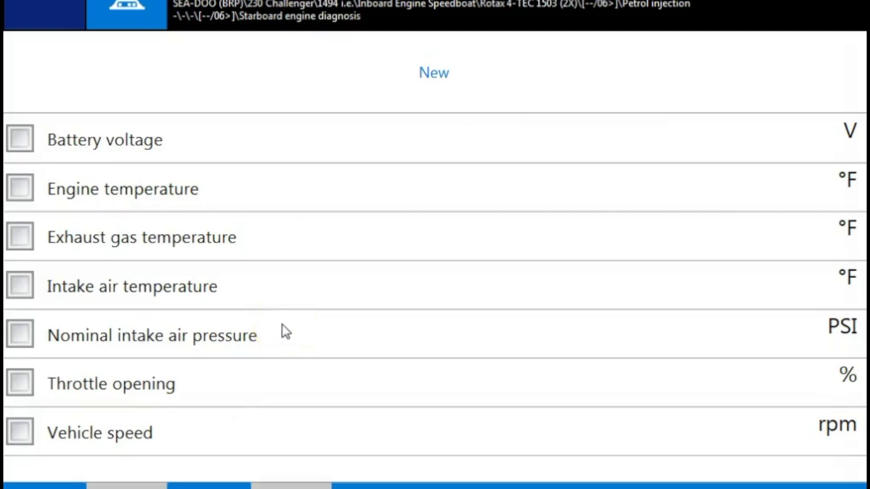
Step: Tick all seven parameters for a new custom list, cancel its naming, and request ending communication
click(165, 248)
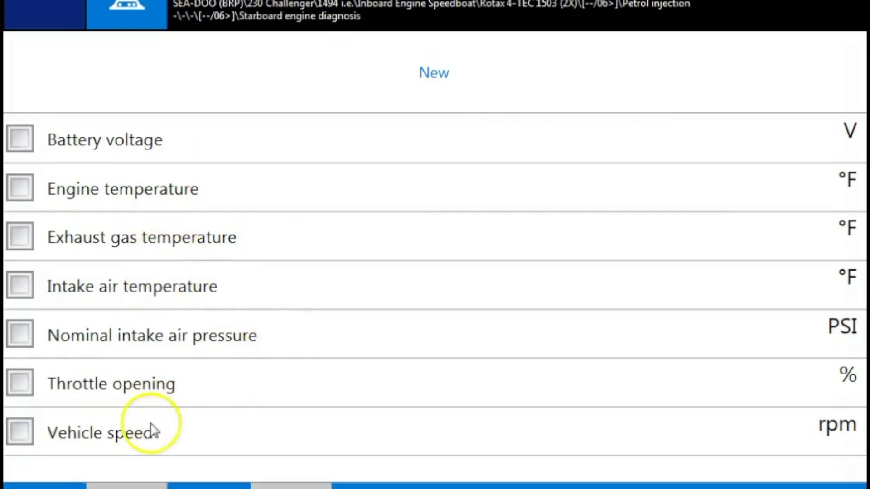
click(211, 486)
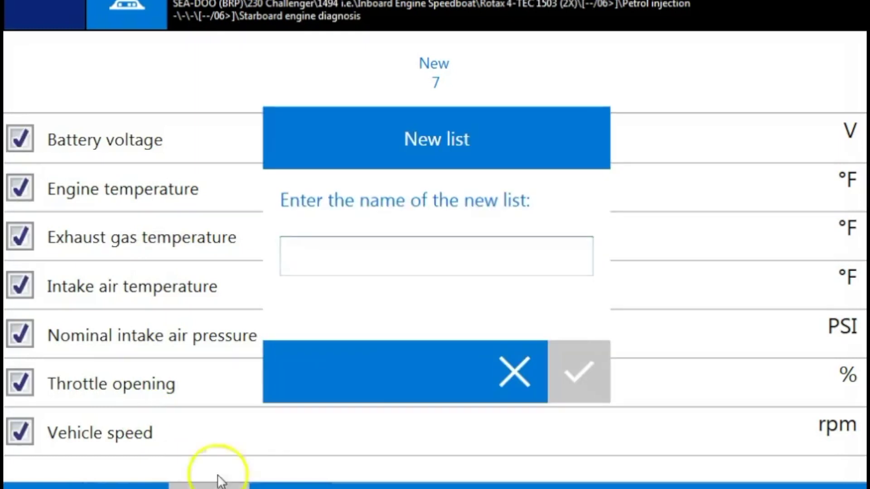
click(524, 389)
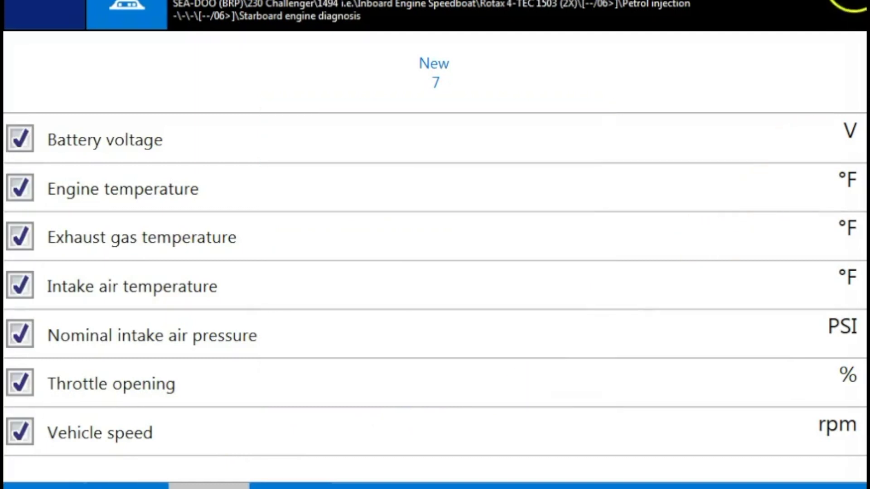
click(848, 6)
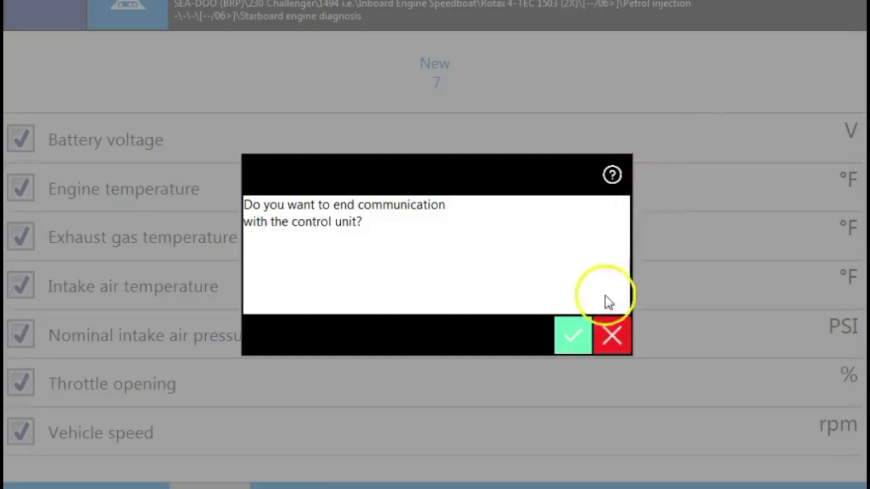